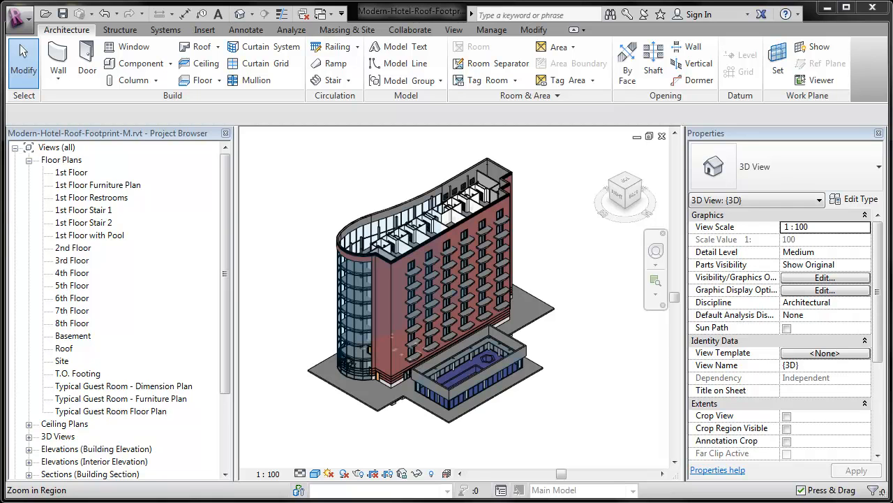
# Open the Roof floor plan and set its underlay to None.
pyautogui.doubleClick(64, 347)
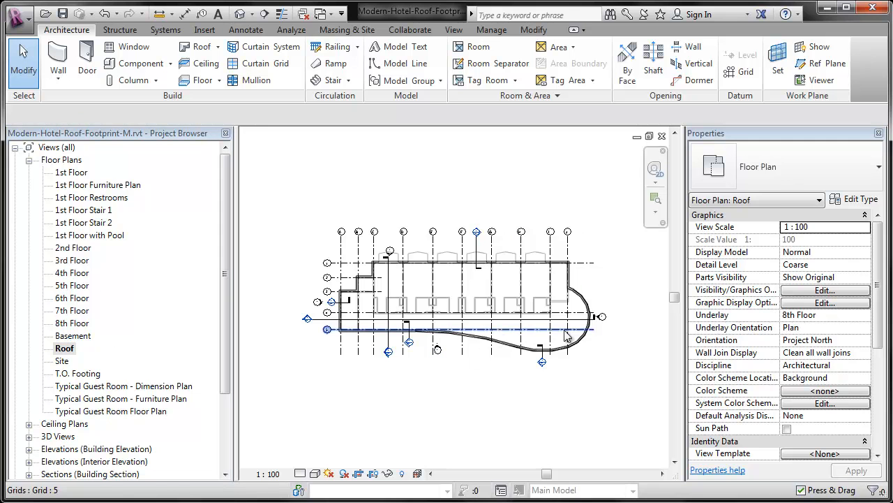
pyautogui.scroll(3, 441, 319)
pyautogui.scroll(2, 442, 319)
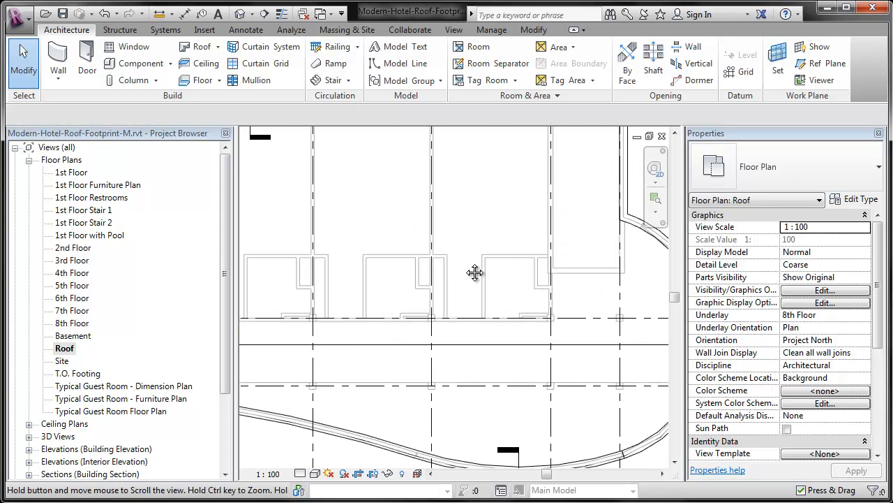
pyautogui.scroll(2, 465, 245)
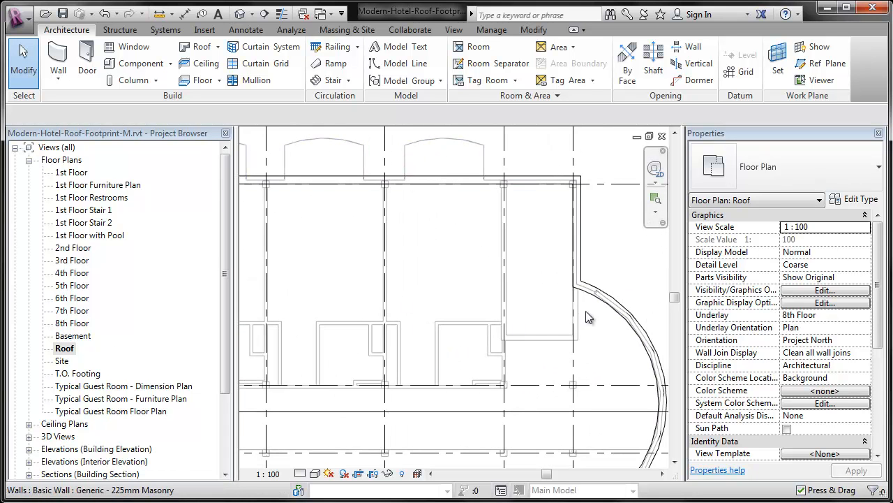
pyautogui.click(822, 314)
pyautogui.click(866, 315)
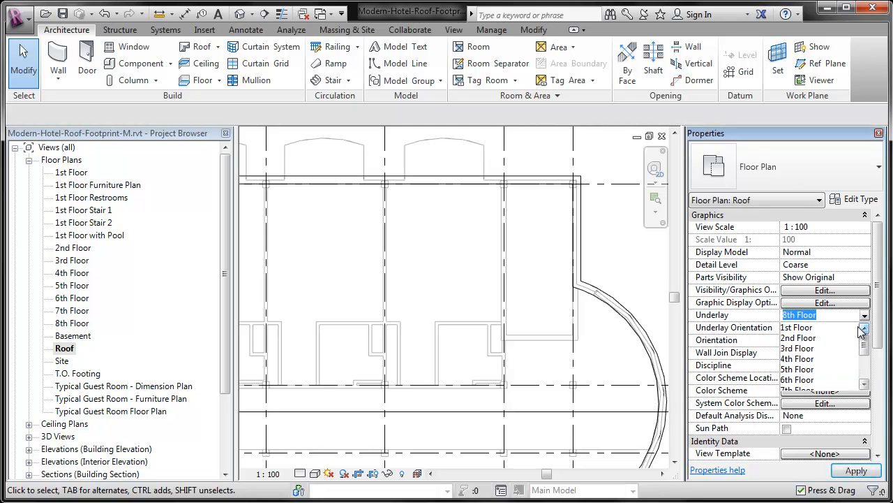
pyautogui.click(834, 327)
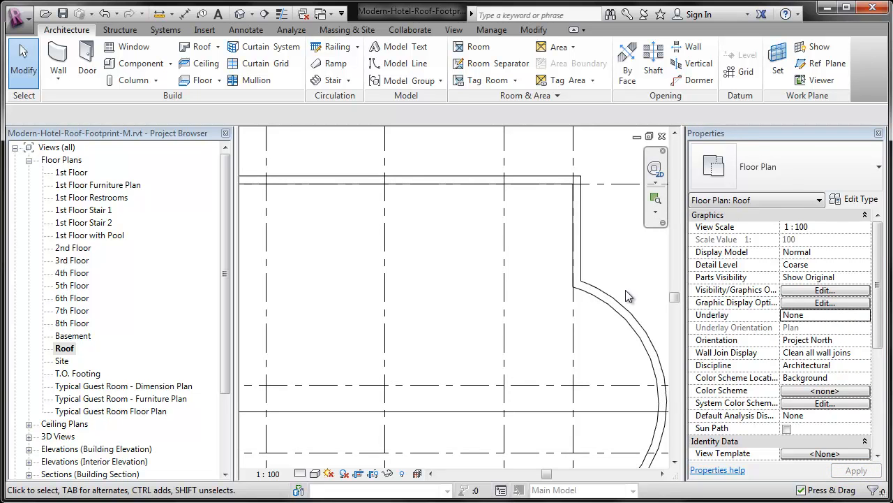
# Hide the whole section mark category in the Roof plan, using the section between grids F and G.
pyautogui.scroll(-5, 626, 290)
pyautogui.scroll(4, 534, 242)
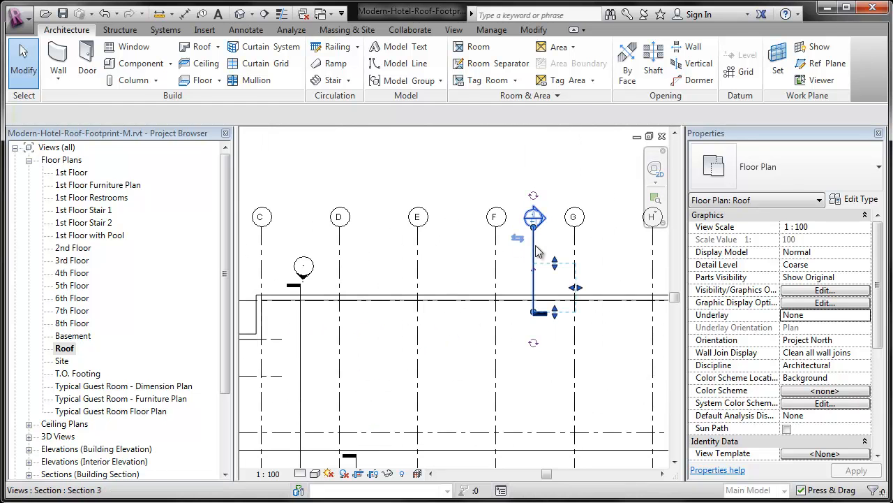
pyautogui.rightClick(535, 244)
pyautogui.moveTo(607, 363)
pyautogui.click(754, 378)
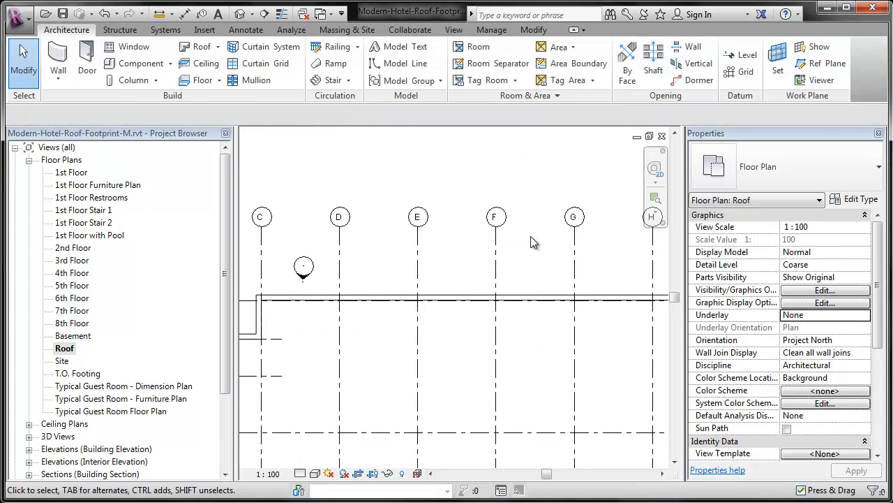
# Hide the elevation marker category in the Roof plan, using the marker between grids C and D.
pyautogui.scroll(-1, 523, 300)
pyautogui.click(331, 278)
pyautogui.rightClick(328, 277)
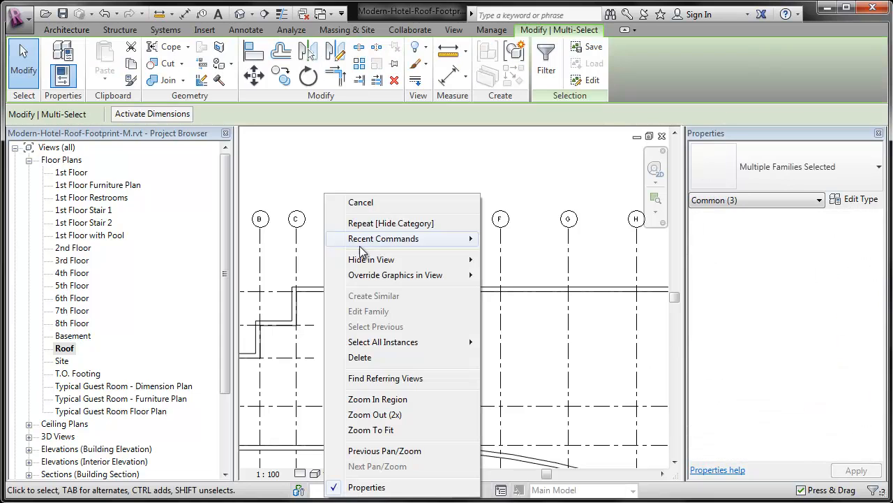
pyautogui.moveTo(446, 257)
pyautogui.click(516, 275)
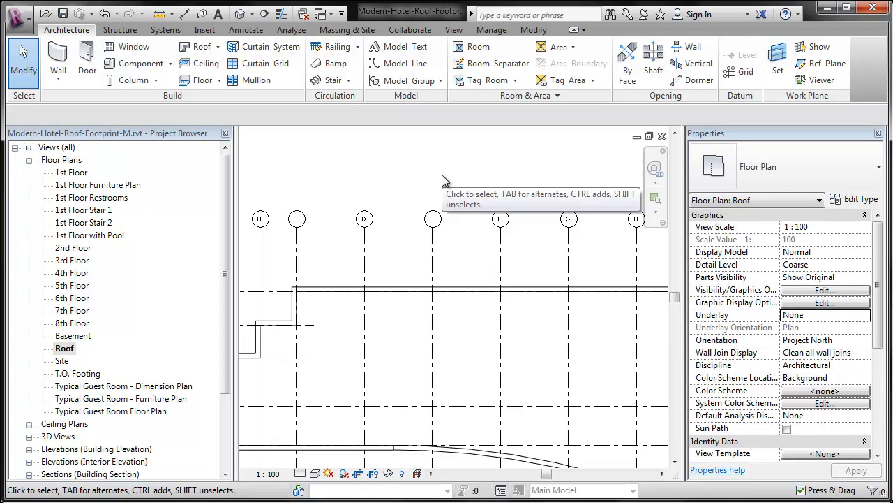
# Hide the grid category in the Roof plan and fit the remaining building outline in the view.
pyautogui.rightClick(415, 229)
pyautogui.moveTo(547, 364)
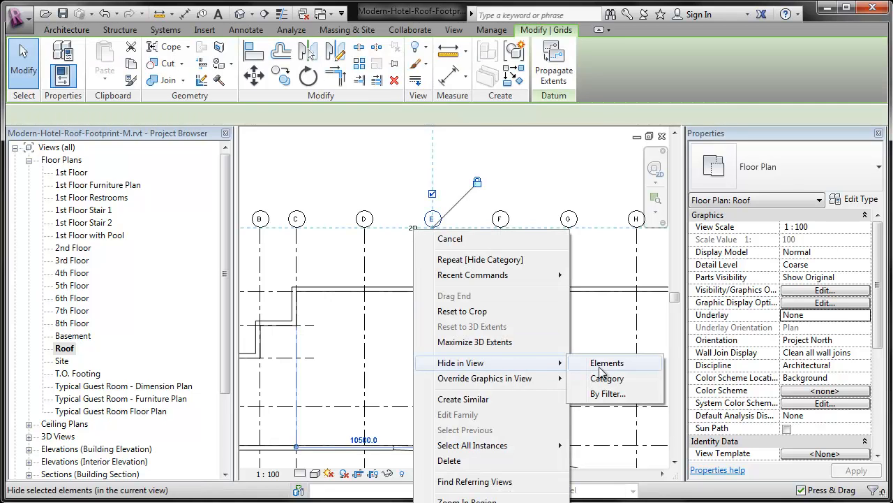
pyautogui.click(607, 378)
pyautogui.rightClick(478, 217)
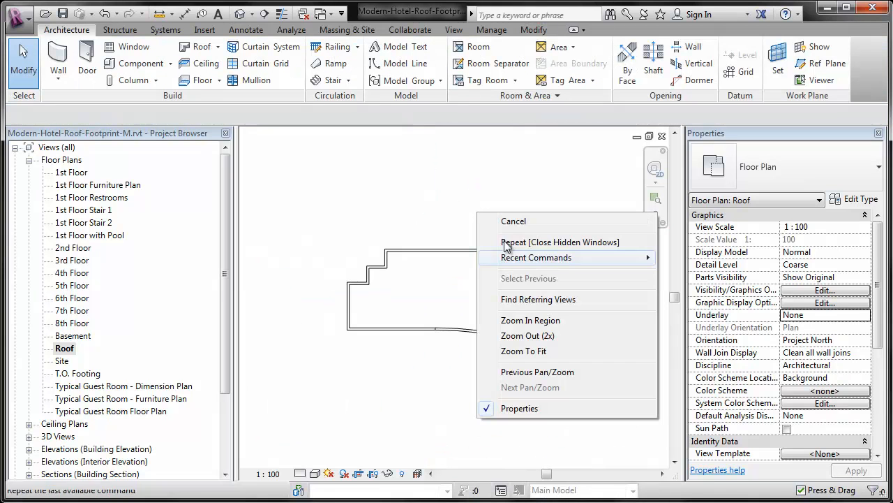
pyautogui.click(531, 351)
pyautogui.rightClick(426, 147)
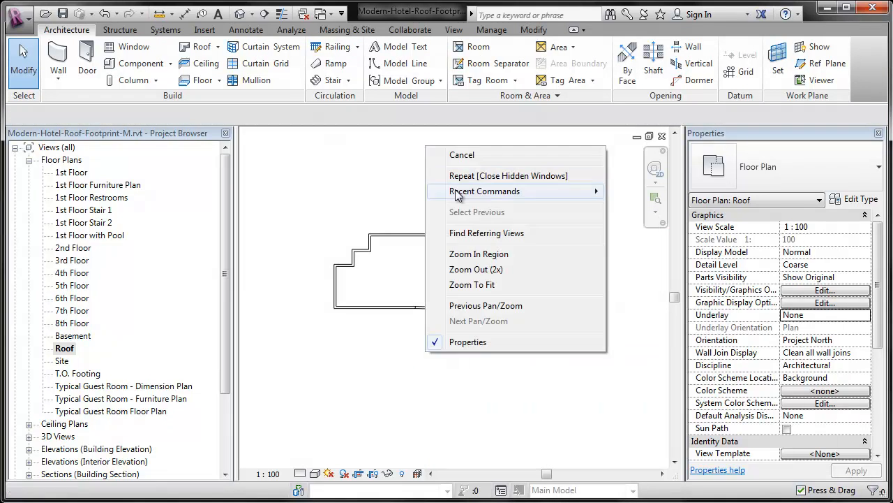
pyautogui.click(477, 285)
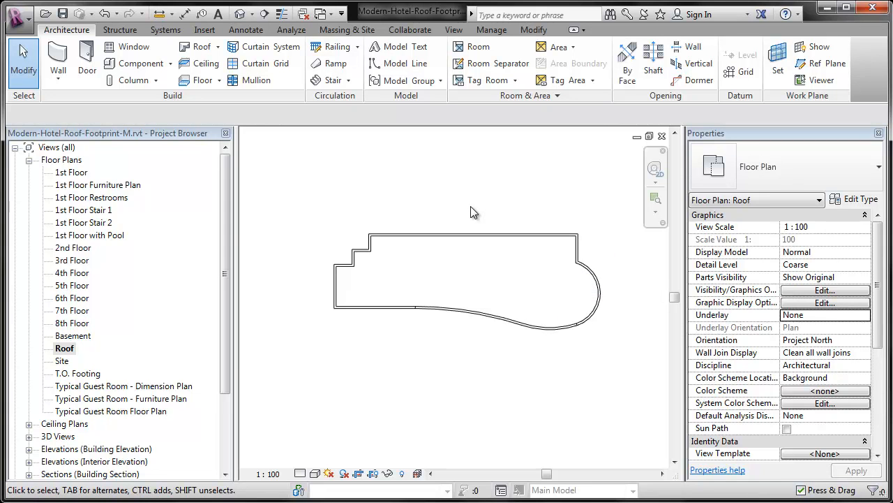
# Start a Roof by Footprint with Defines slope off and pick the long upper, stepped left, straight lower and first curved parapet walls.
pyautogui.click(217, 48)
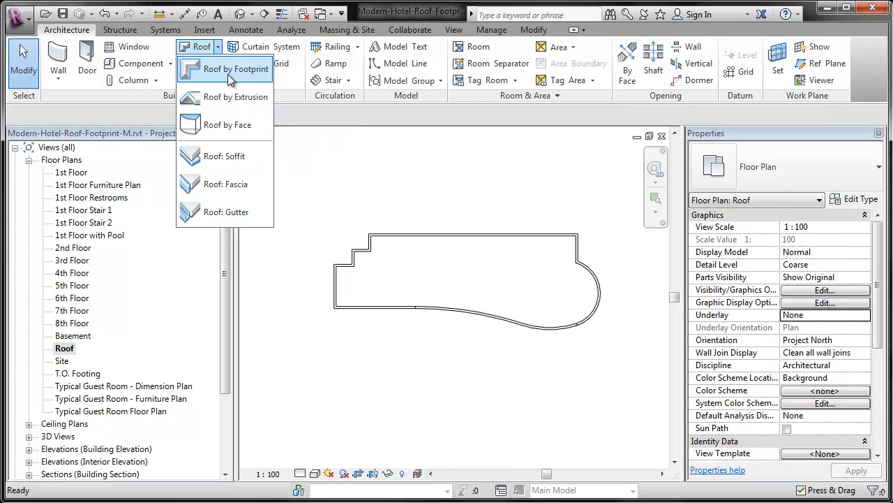
pyautogui.click(230, 70)
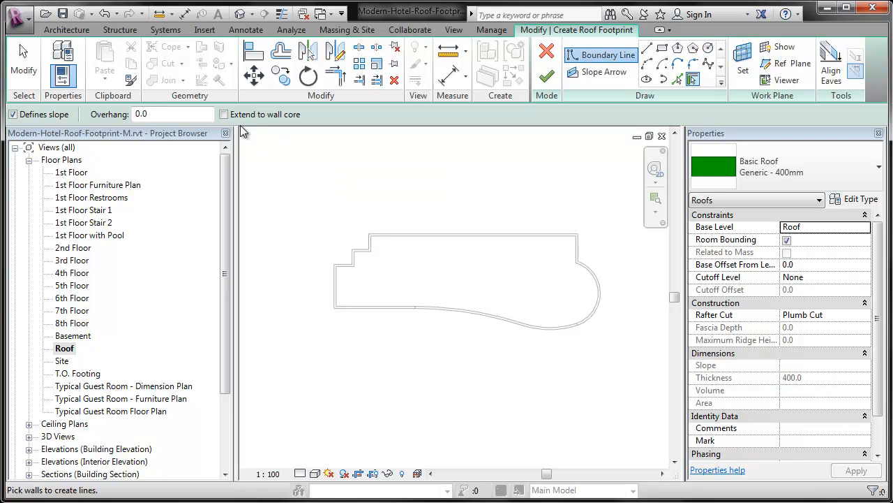
pyautogui.click(13, 114)
pyautogui.scroll(3, 456, 290)
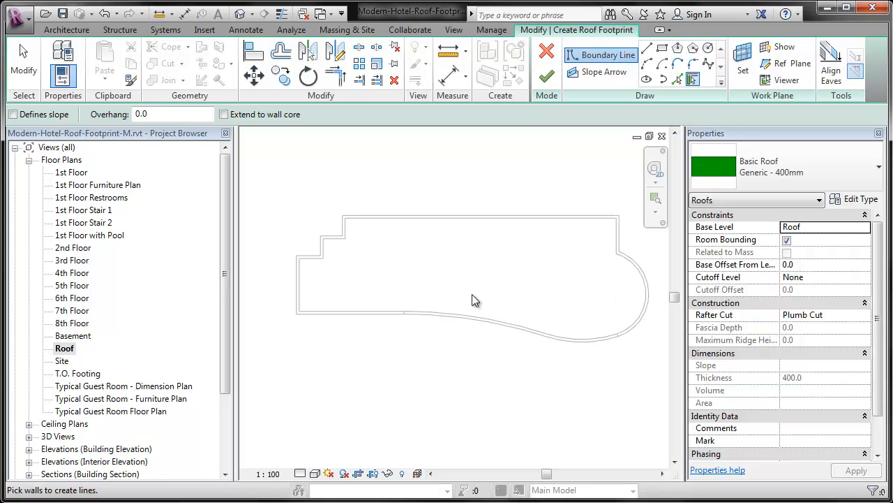
pyautogui.click(461, 217)
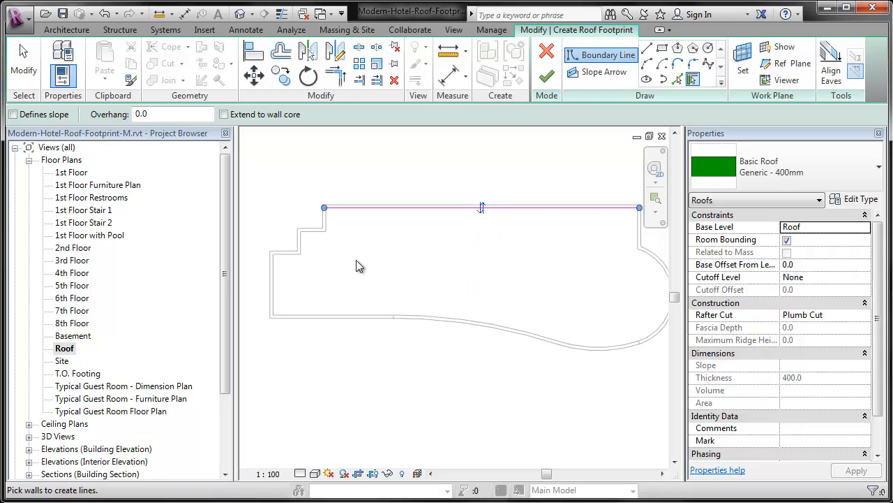
pyautogui.scroll(2, 293, 233)
pyautogui.click(325, 230)
pyautogui.click(306, 251)
pyautogui.click(283, 266)
pyautogui.click(264, 312)
pyautogui.click(351, 361)
pyautogui.click(524, 366)
# Pick the remaining curved end walls, the short straight wall and the small connecting segment to close the roof boundary.
pyautogui.moveTo(554, 333); pyautogui.dragTo(292, 322, button='middle')
pyautogui.click(481, 388)
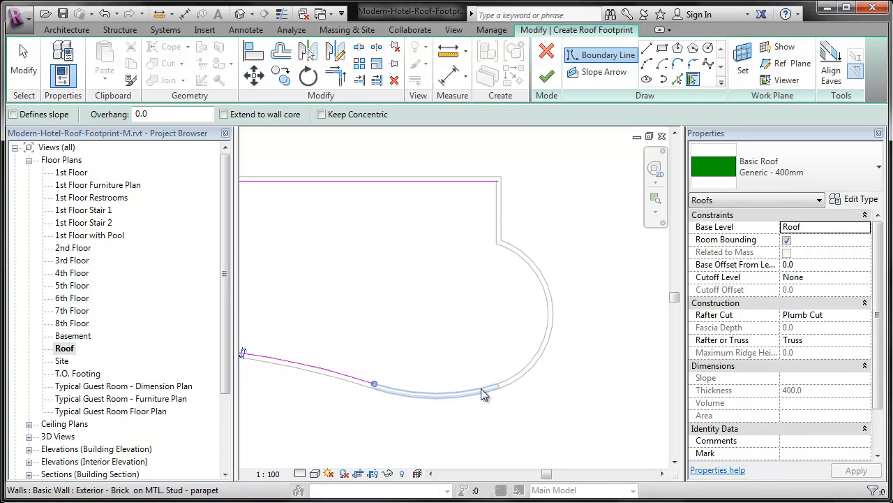
pyautogui.click(516, 373)
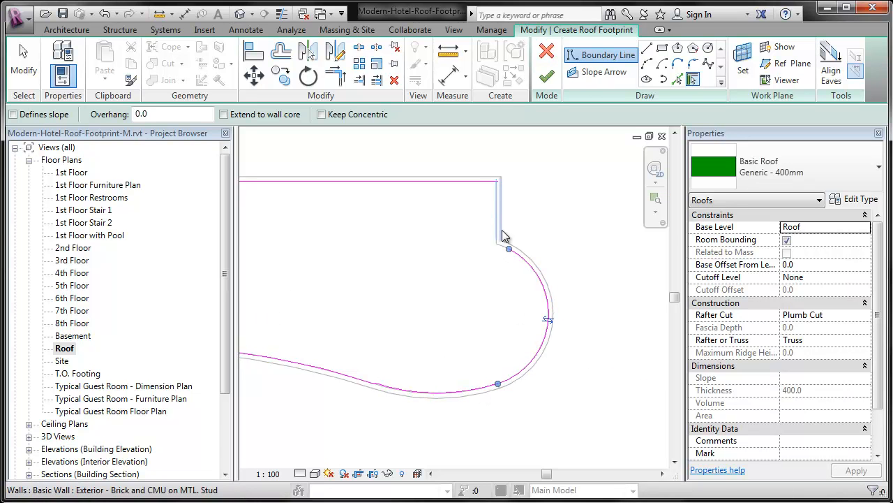
pyautogui.click(497, 222)
pyautogui.scroll(5, 502, 248)
pyautogui.click(502, 248)
pyautogui.scroll(-5, 591, 331)
pyautogui.scroll(-2, 617, 226)
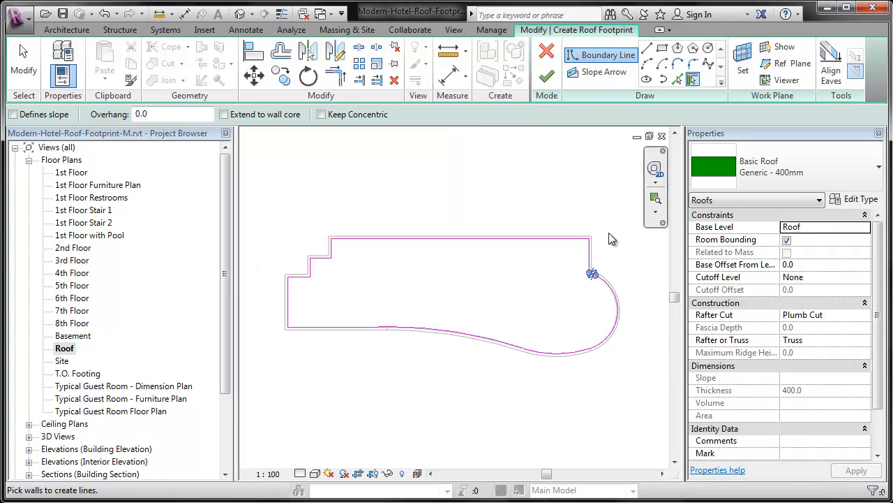
# Finish the roof footprint and change the roof type to Steel Bar Joist - Steel Deck - EPDM Membrane.
pyautogui.press('Escape')
pyautogui.moveTo(280, 218); pyautogui.dragTo(640, 372)
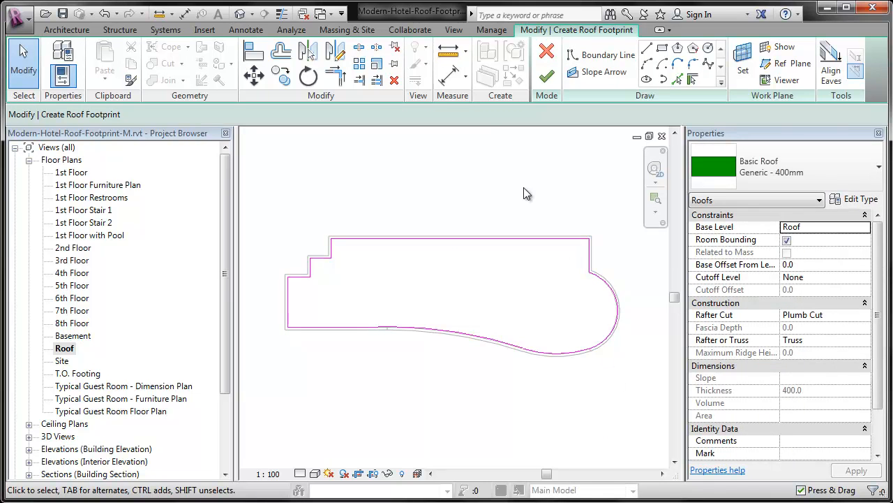
pyautogui.click(547, 78)
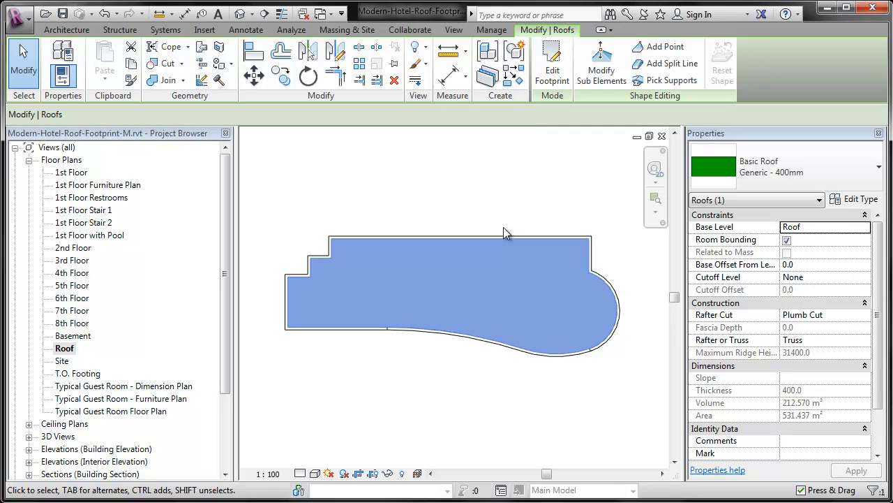
pyautogui.click(770, 159)
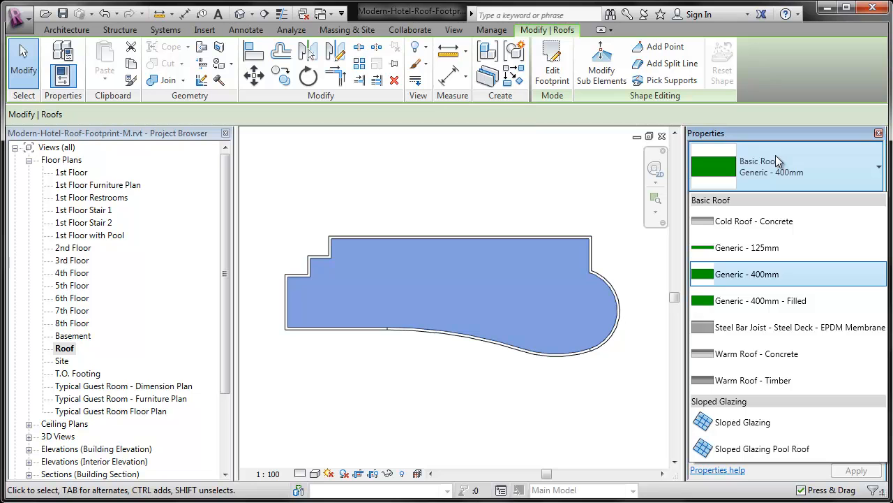
pyautogui.moveTo(786, 331)
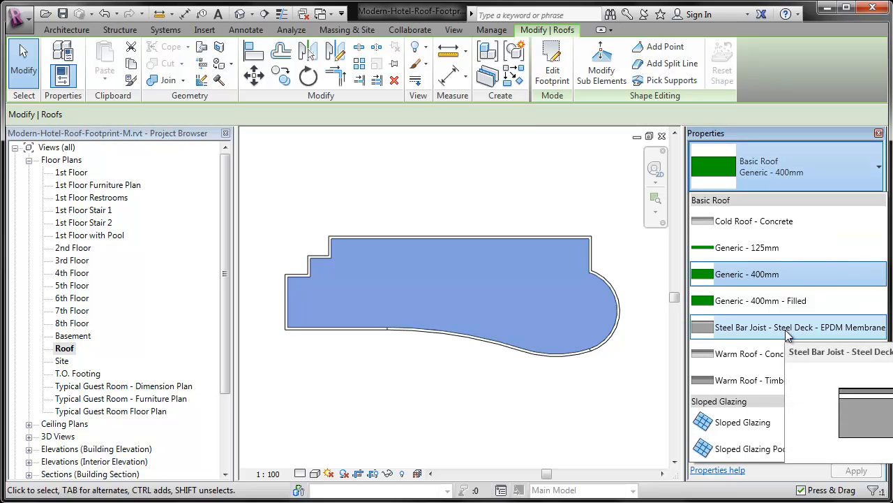
pyautogui.click(785, 329)
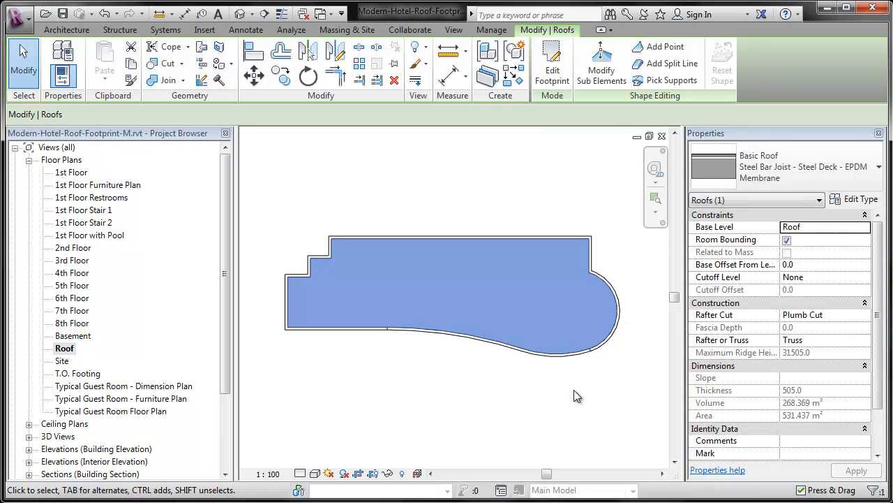
# Open the default 3D view and examine the new roof on the hotel tower.
pyautogui.click(238, 16)
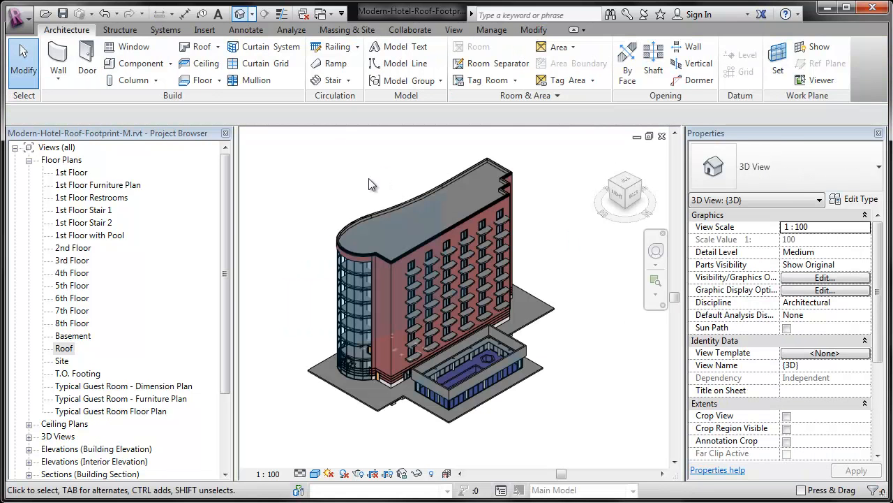
pyautogui.scroll(5, 339, 200)
pyautogui.scroll(-2, 339, 199)
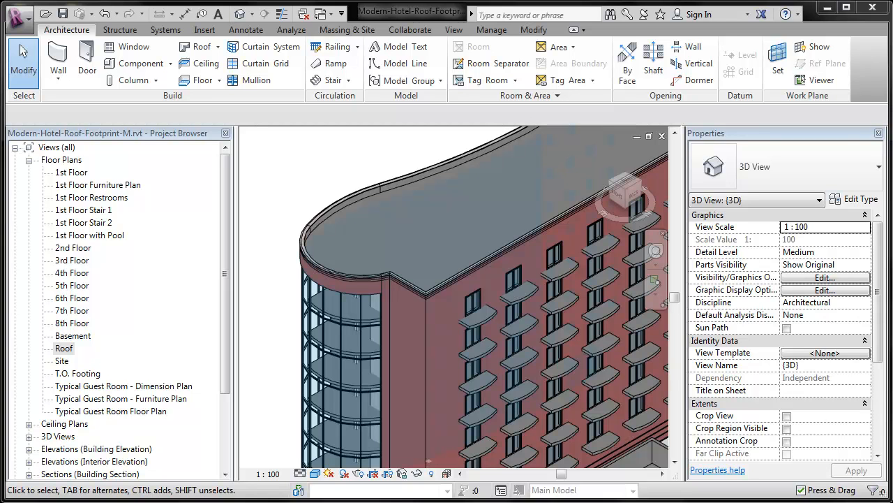
pyautogui.scroll(-2, 370, 151)
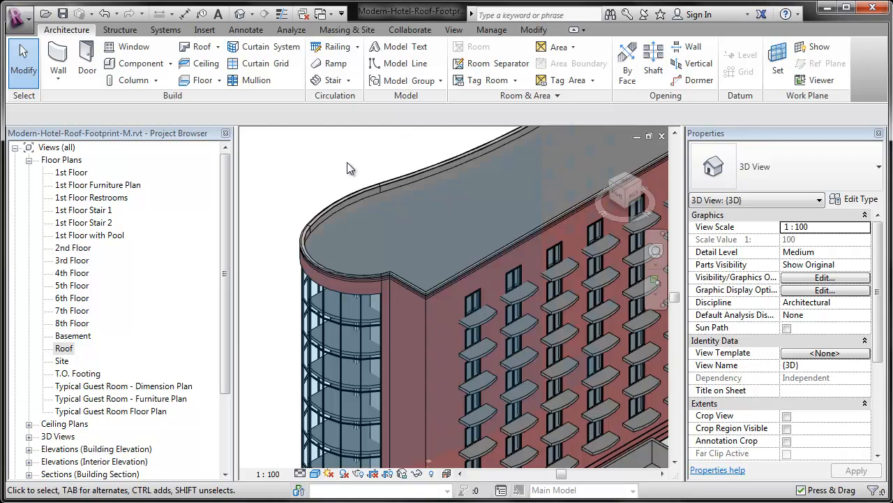
# Examine the uncovered pool building beside the tower, including the roof soffit around its perimeter.
pyautogui.scroll(-3, 349, 164)
pyautogui.keyDown('shift'); pyautogui.moveTo(510, 418); pyautogui.dragTo(371, 419, button='middle'); pyautogui.keyUp('shift')
pyautogui.scroll(5, 324, 315)
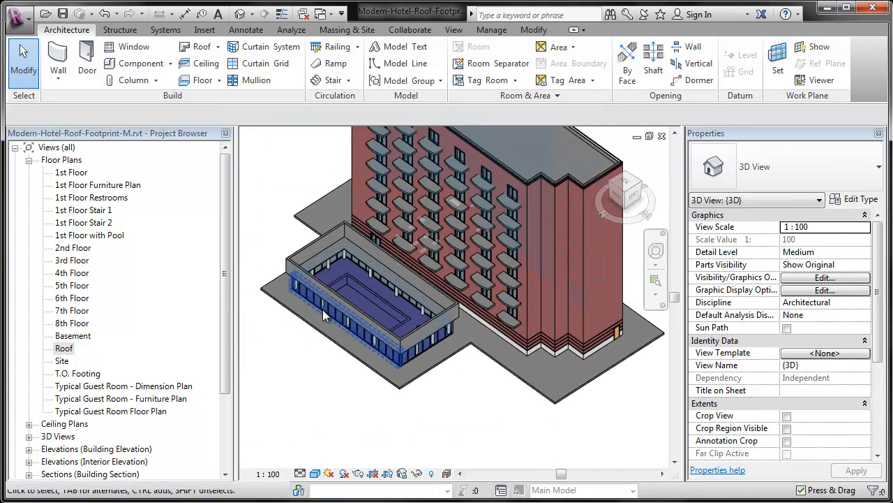
pyautogui.moveTo(323, 315); pyautogui.dragTo(342, 372, button='middle')
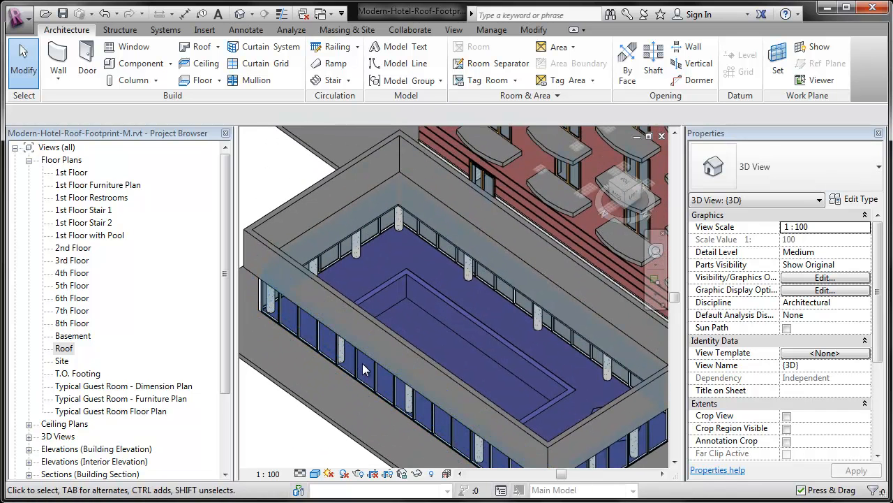
pyautogui.click(387, 209)
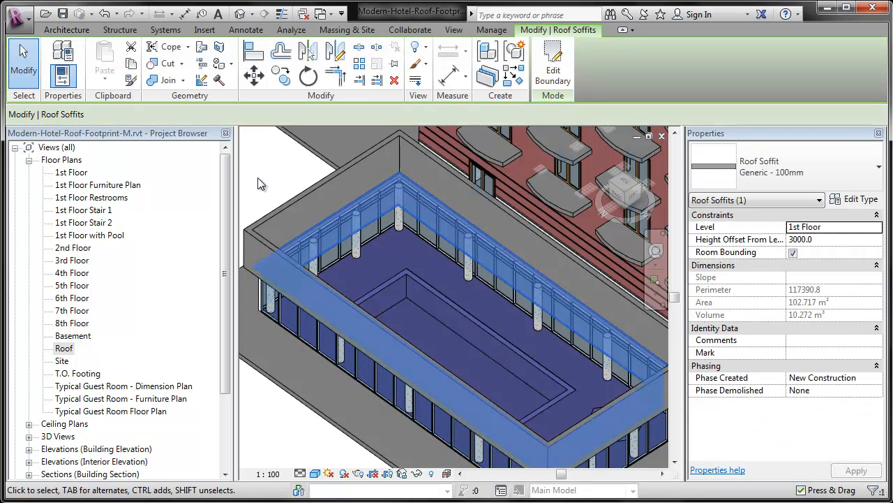
pyautogui.click(257, 183)
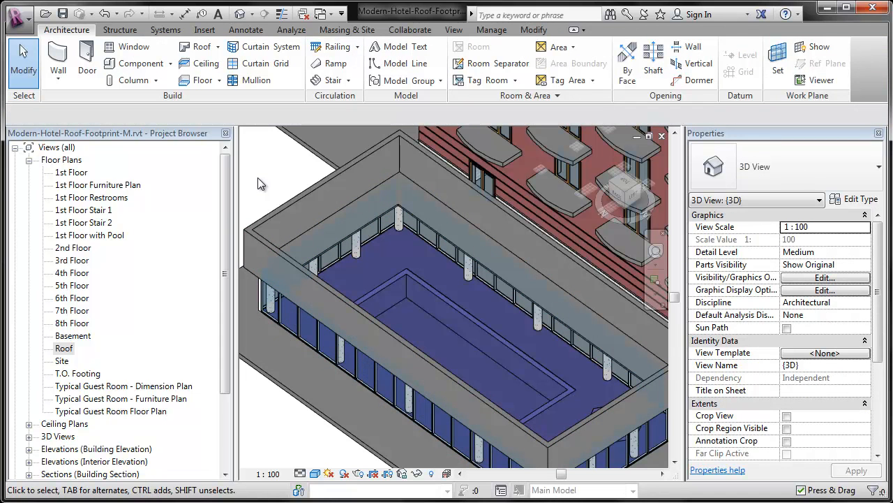
pyautogui.click(279, 175)
pyautogui.press('Escape')
# Duplicate the 2nd Floor plan view and rename the copy as Roof - Poolhouse.
pyautogui.rightClick(72, 249)
pyautogui.moveTo(129, 366)
pyautogui.click(297, 366)
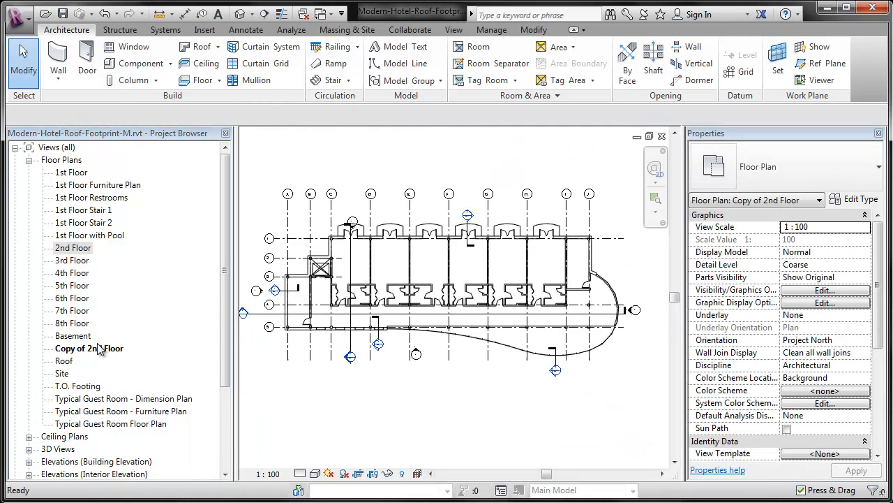
pyautogui.rightClick(97, 349)
pyautogui.click(138, 255)
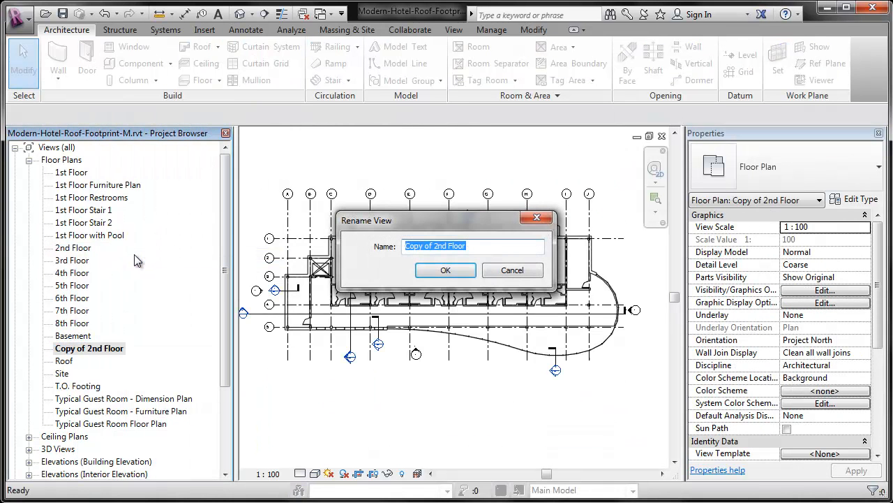
pyautogui.write('Roof - ')
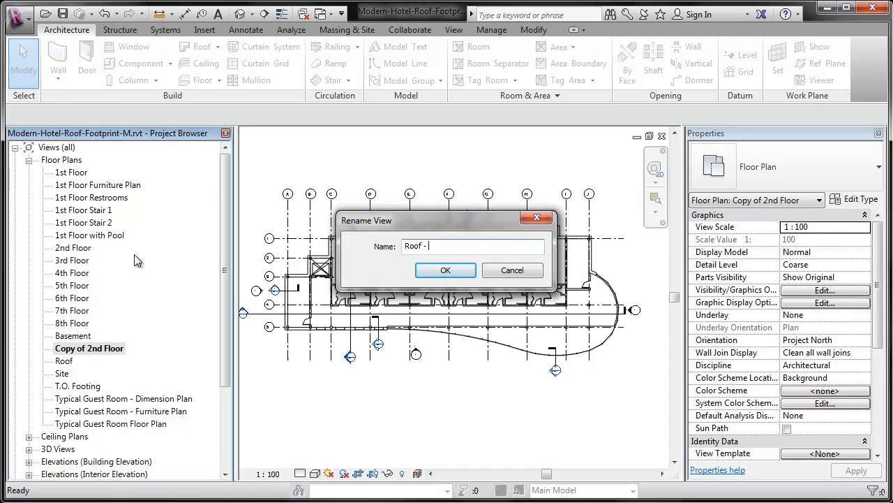
pyautogui.write('Poolhouse')
pyautogui.press('Return')
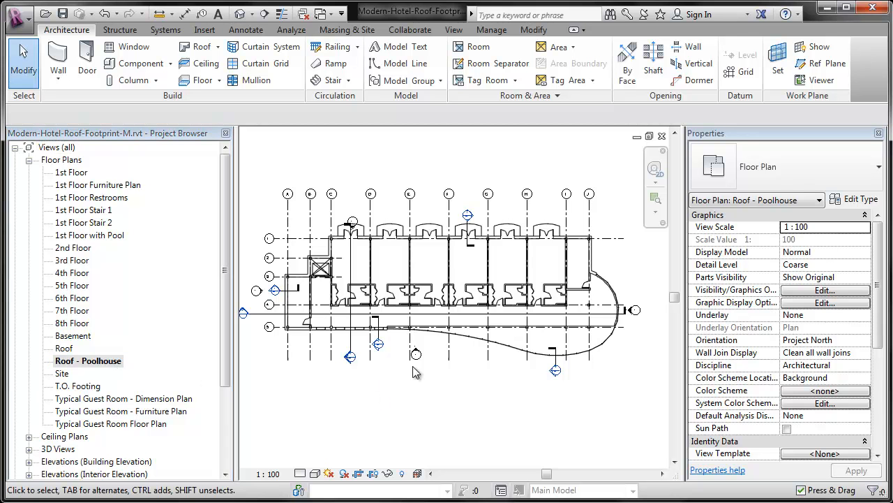
# Edit the Roof - Poolhouse view range, setting the top to 4th Floor and the cut plane offset to 6000.
pyautogui.moveTo(880, 328); pyautogui.dragTo(883, 433)
pyautogui.click(856, 366)
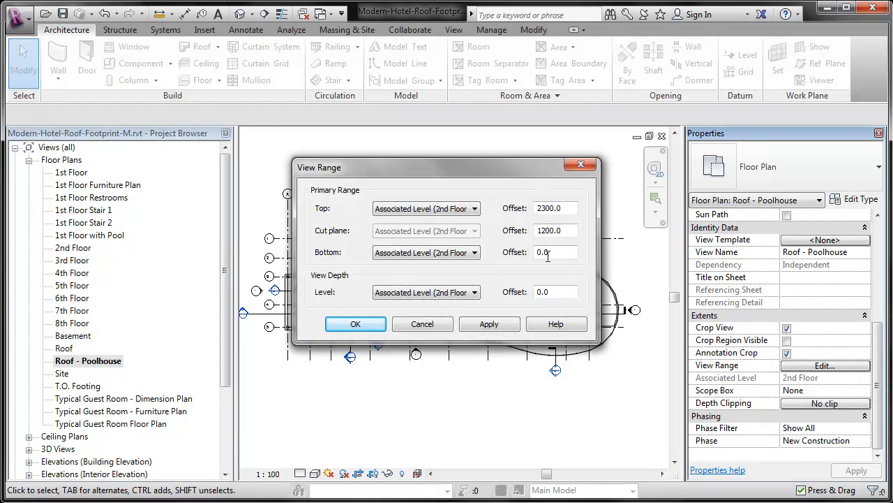
pyautogui.click(422, 214)
pyautogui.scroll(2, 422, 213)
pyautogui.click(412, 241)
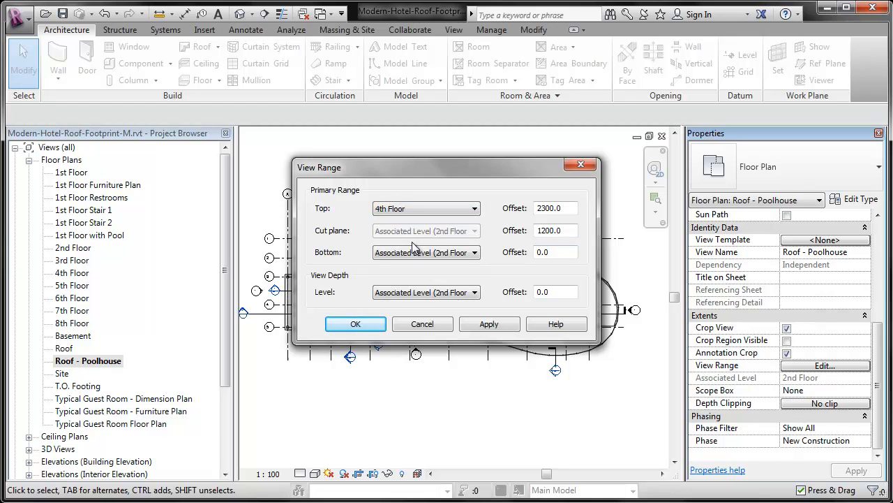
pyautogui.doubleClick(558, 231)
pyautogui.write('600')
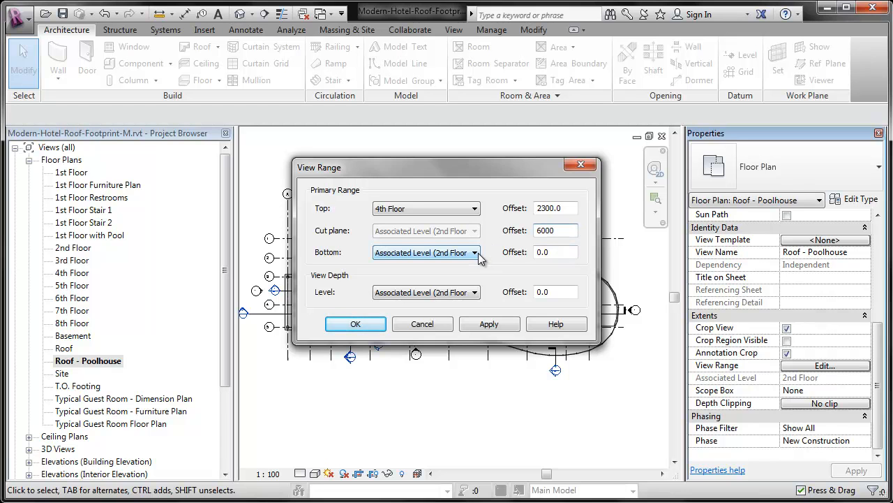
# Set the view range's bottom and view depth to Level Below (1st Floor) and accept the settings.
pyautogui.click(475, 253)
pyautogui.click(466, 270)
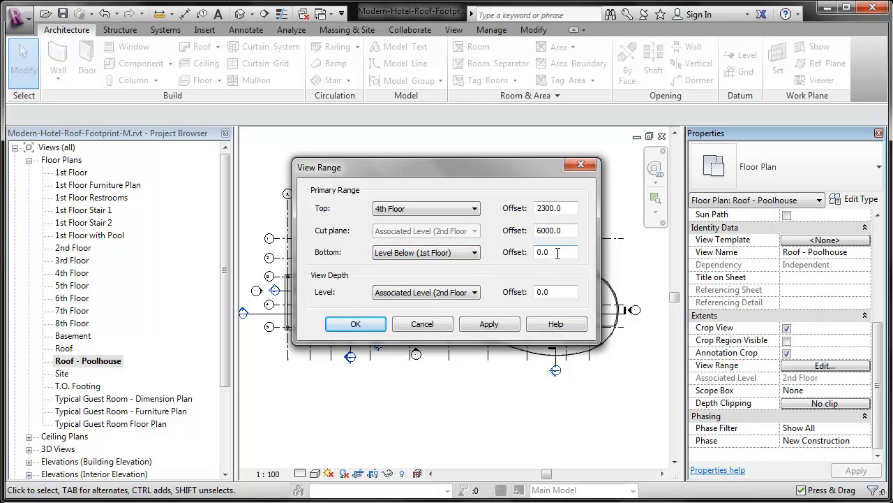
pyautogui.click(433, 293)
pyautogui.click(429, 310)
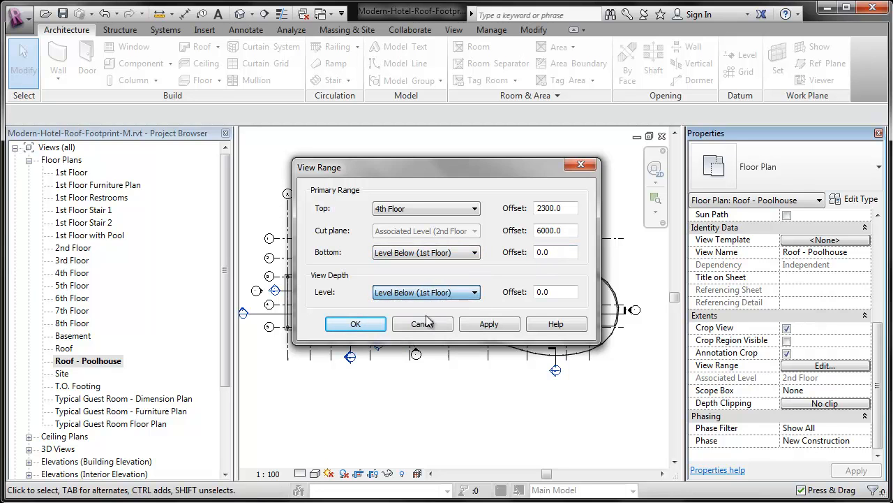
pyautogui.click(366, 331)
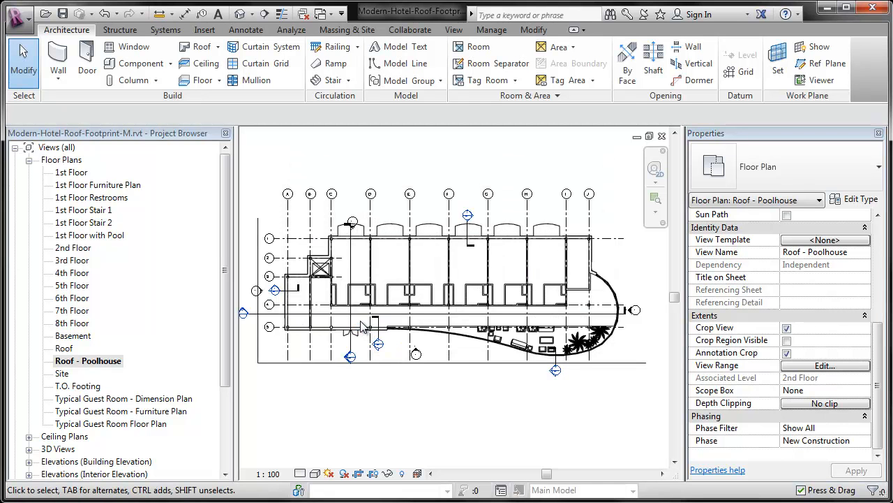
# Show the crop region and reshape its upper, lower and left edges to frame the pool building instead of the tower.
pyautogui.moveTo(482, 397); pyautogui.dragTo(474, 431, button='middle')
pyautogui.scroll(-1, 474, 432)
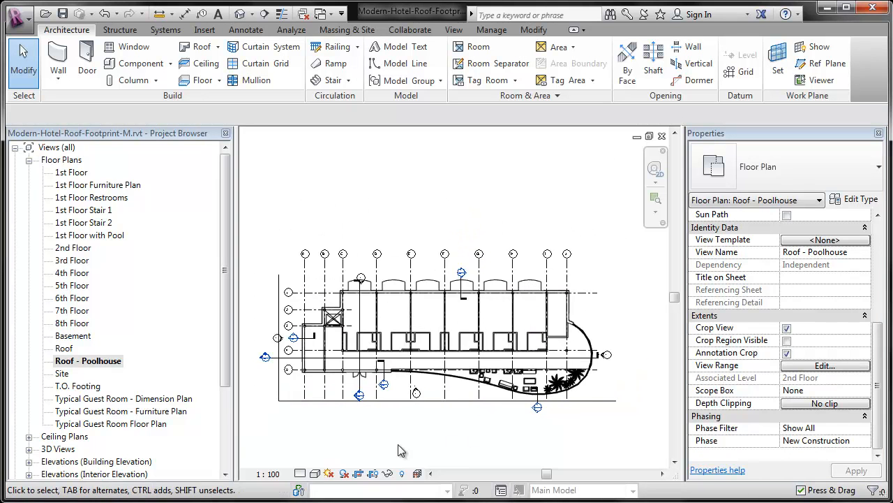
pyautogui.click(373, 474)
pyautogui.moveTo(504, 426); pyautogui.dragTo(516, 452, button='middle')
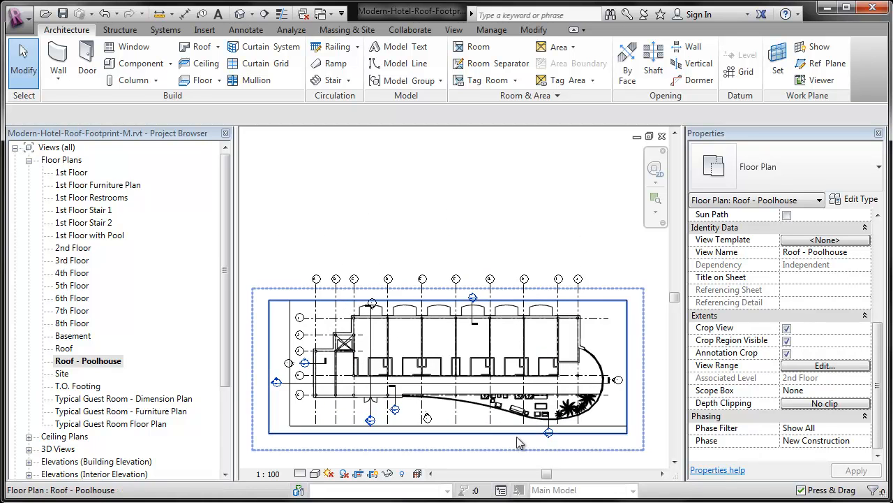
pyautogui.click(517, 434)
pyautogui.moveTo(447, 301); pyautogui.dragTo(448, 190)
pyautogui.moveTo(447, 433); pyautogui.dragTo(455, 301)
pyautogui.moveTo(269, 245); pyautogui.dragTo(401, 245)
pyautogui.scroll(3, 518, 249)
pyautogui.click(331, 180)
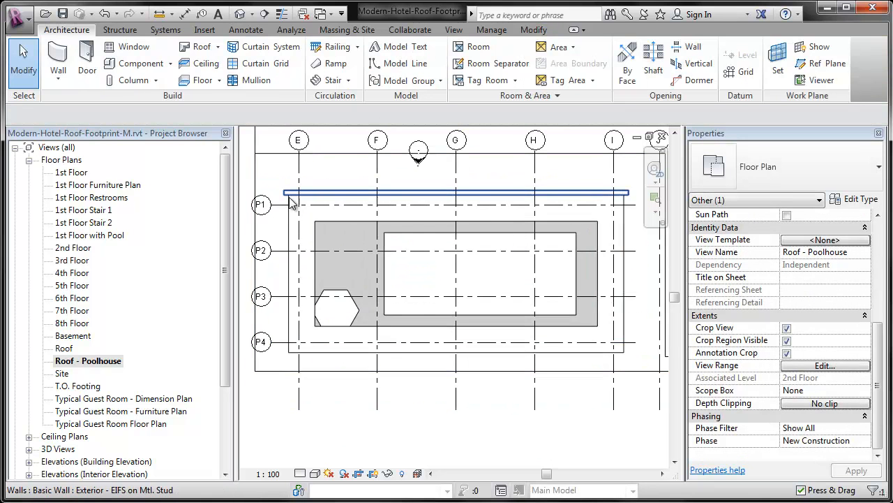
# Reveal hidden elements and unhide the left, right and lower exterior walls of the pool building, then leave the reveal mode.
pyautogui.click(402, 474)
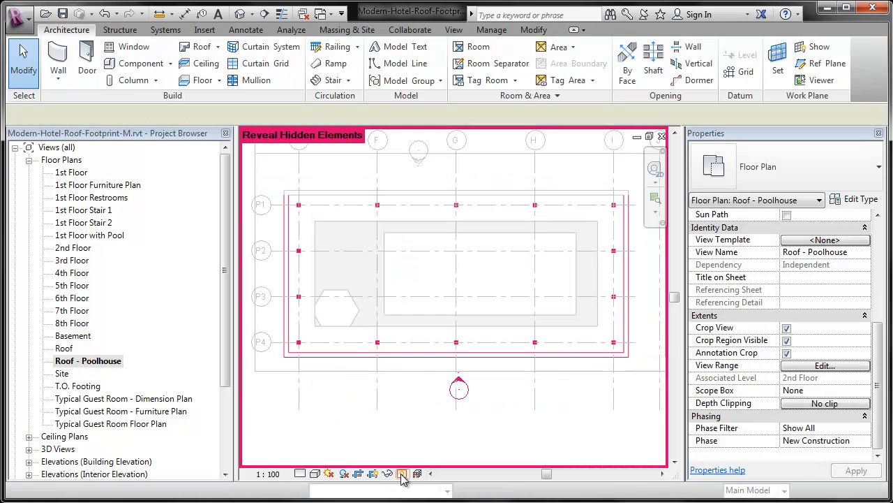
pyautogui.click(402, 474)
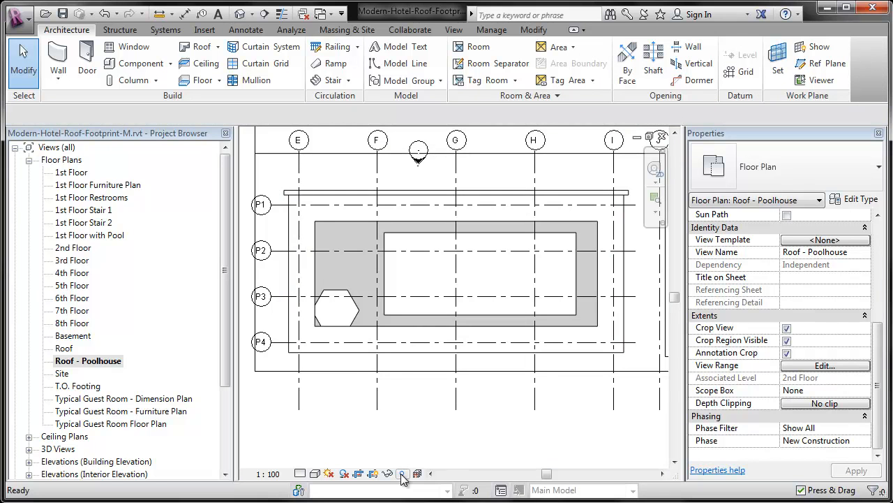
pyautogui.click(402, 473)
pyautogui.click(300, 336)
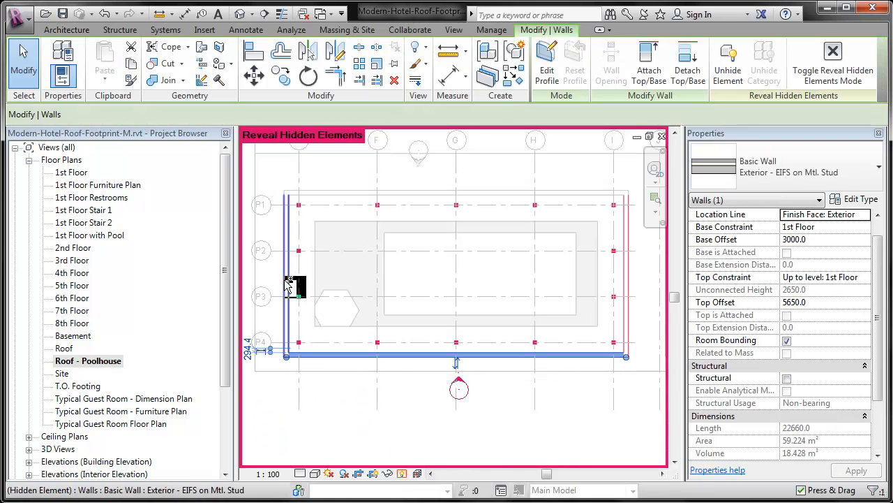
pyautogui.keyDown('ctrl'); pyautogui.click(289, 285); pyautogui.keyUp('ctrl')
pyautogui.keyDown('ctrl'); pyautogui.click(628, 276); pyautogui.keyUp('ctrl')
pyautogui.rightClick(628, 276)
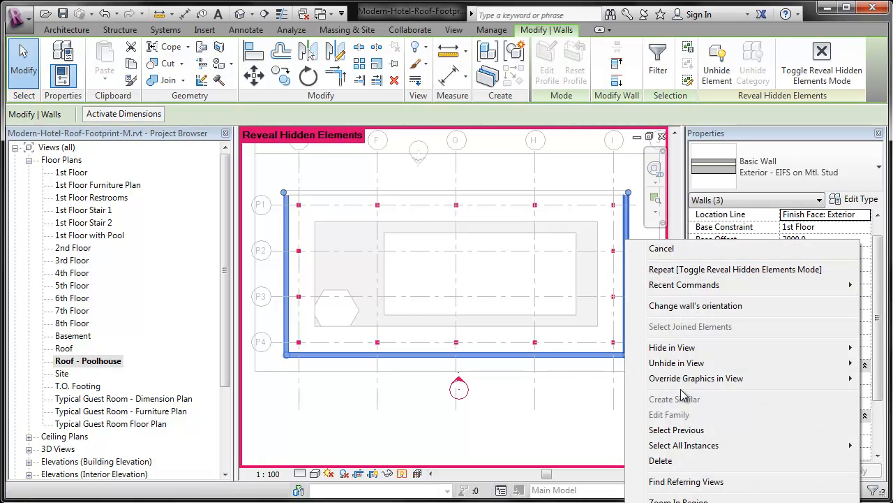
pyautogui.click(881, 369)
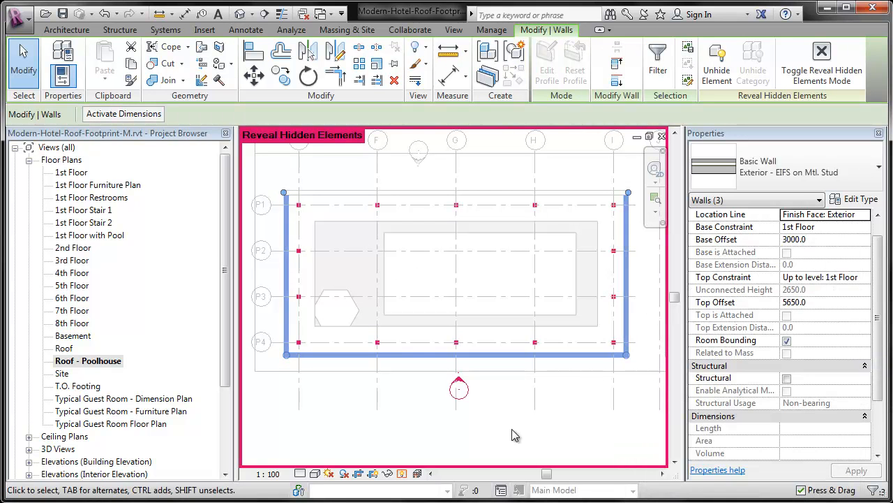
pyautogui.click(402, 474)
pyautogui.moveTo(409, 415); pyautogui.dragTo(408, 419, button='middle')
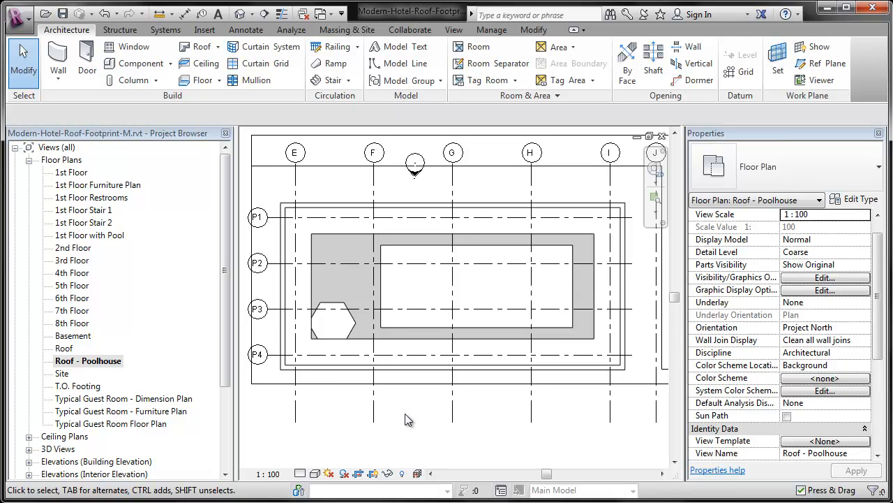
# Hide the crop region, and hide the grid and elevation marker categories in the poolhouse view.
pyautogui.click(375, 474)
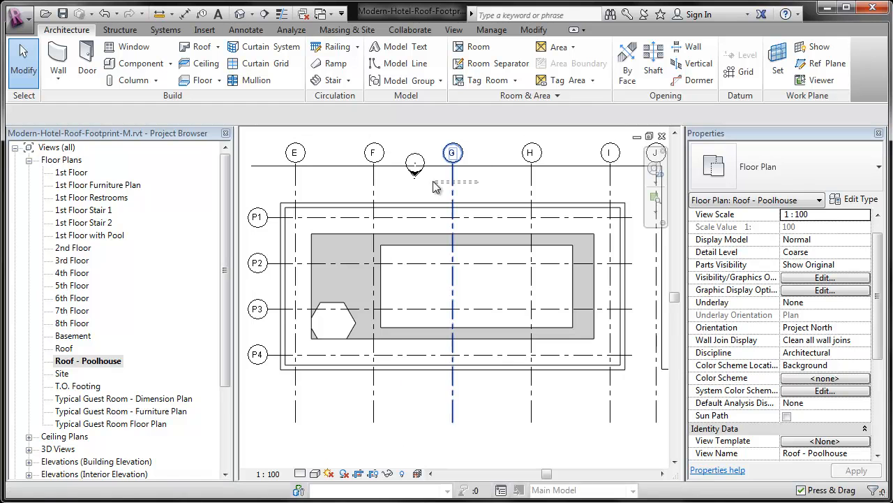
pyautogui.rightClick(371, 169)
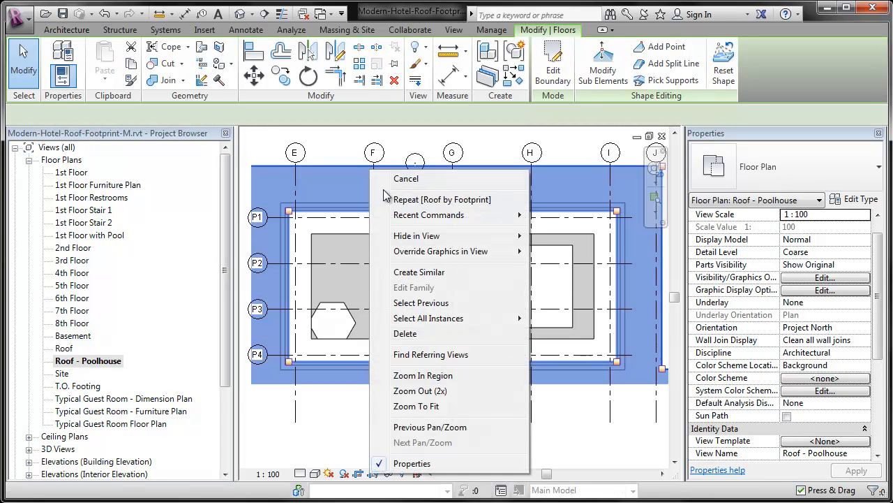
pyautogui.click(523, 136)
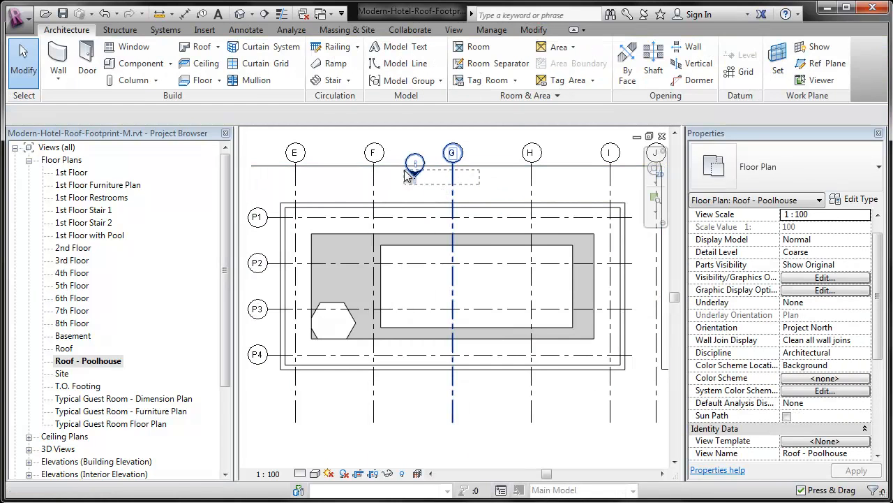
pyautogui.click(414, 163)
pyautogui.rightClick(478, 181)
pyautogui.moveTo(558, 247)
pyautogui.click(704, 262)
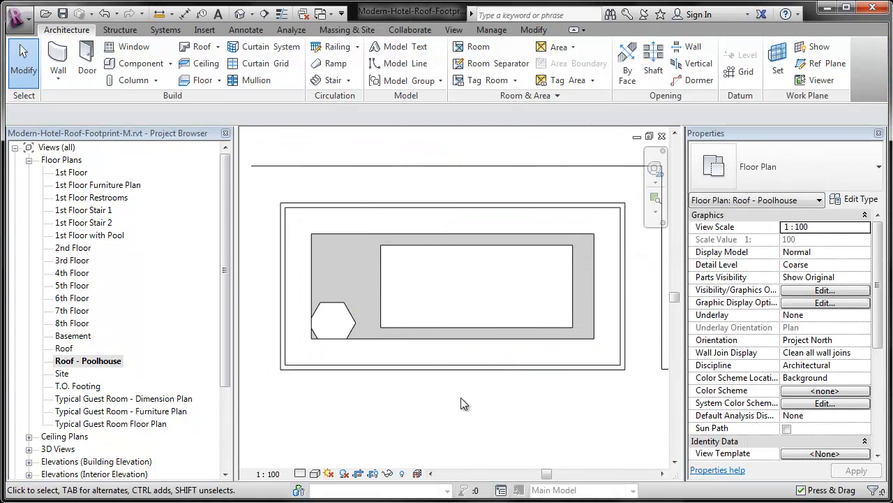
# Start a footprint roof without slope or overhang and pick the four pool building walls as its outer boundary.
pyautogui.click(199, 46)
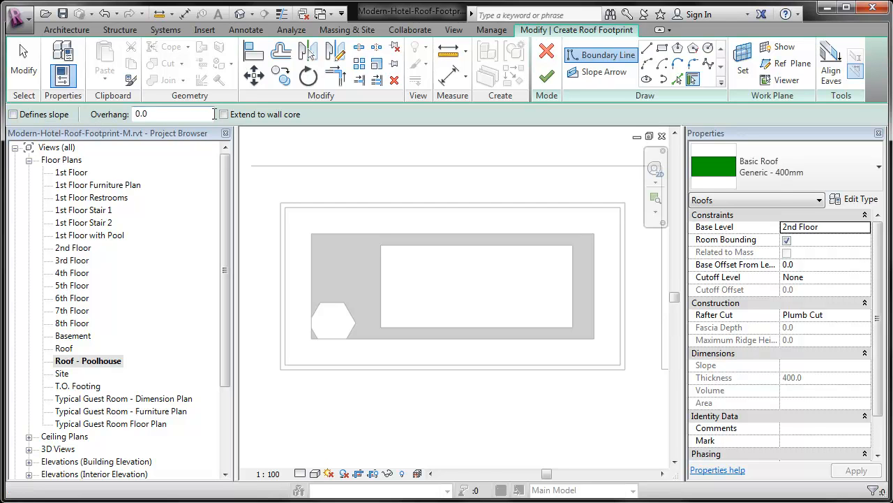
pyautogui.click(147, 114)
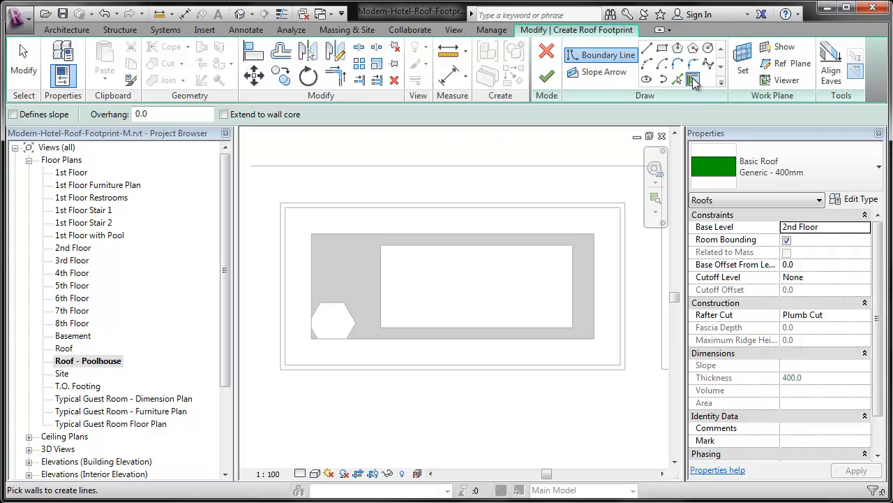
pyautogui.click(570, 217)
pyautogui.click(619, 252)
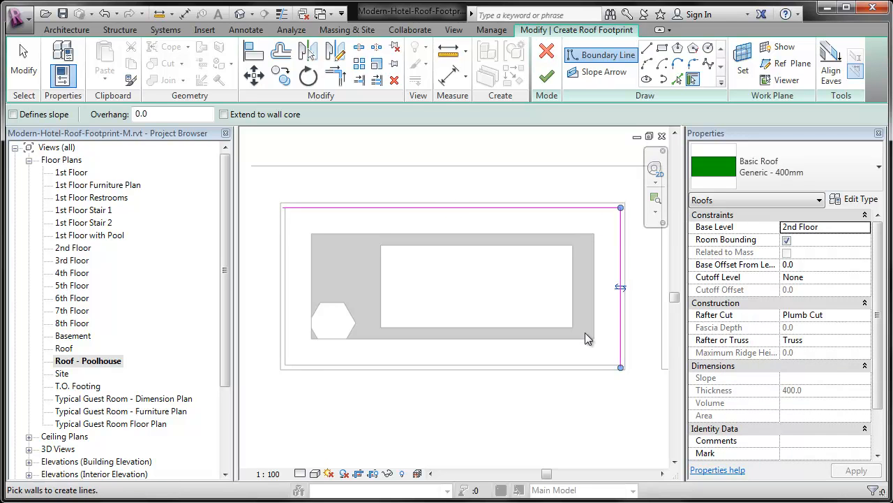
pyautogui.click(591, 373)
pyautogui.click(292, 319)
# Pick the four edges of the grey rectangle around the pool as the roof's inner opening and finish the footprint.
pyautogui.click(677, 78)
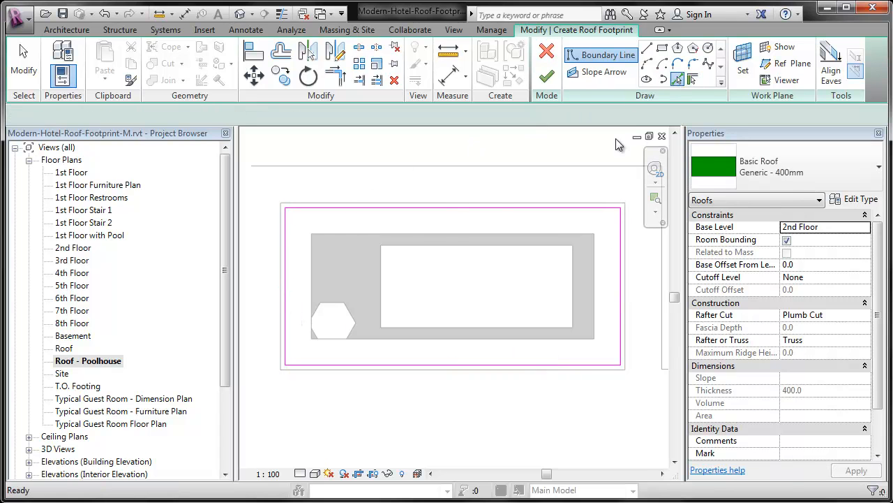
pyautogui.click(428, 239)
pyautogui.click(431, 338)
pyautogui.click(313, 290)
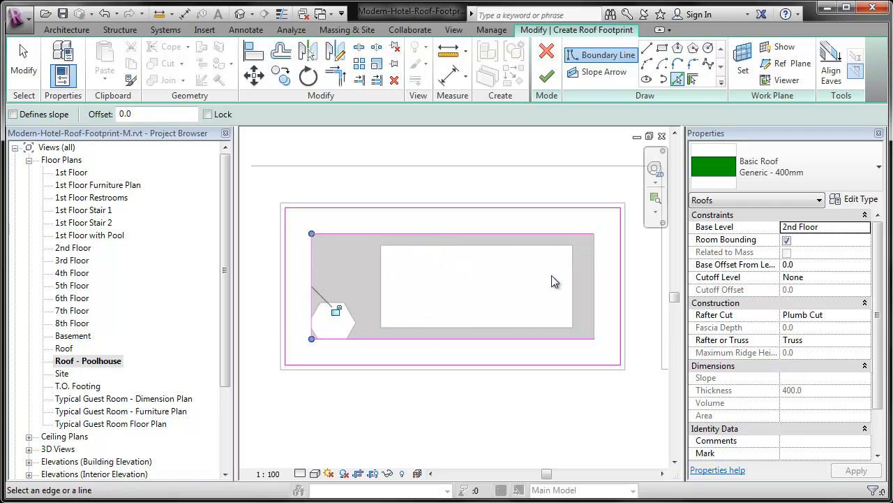
pyautogui.click(592, 280)
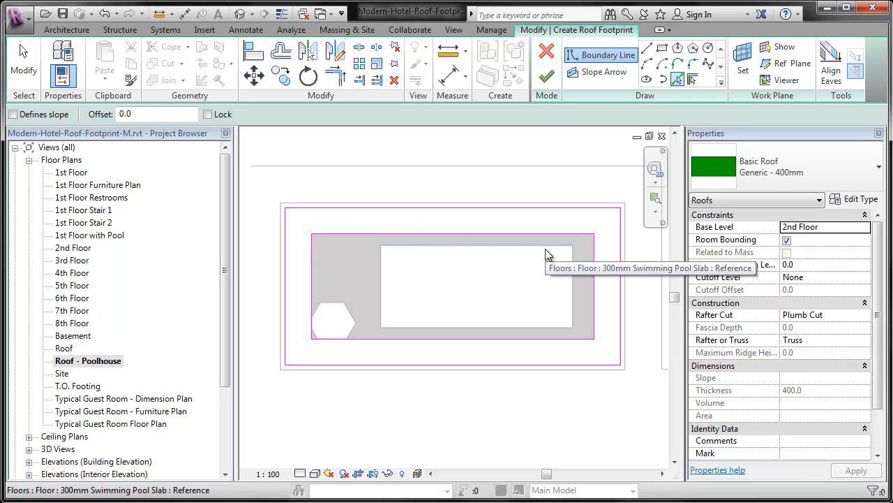
pyautogui.click(546, 76)
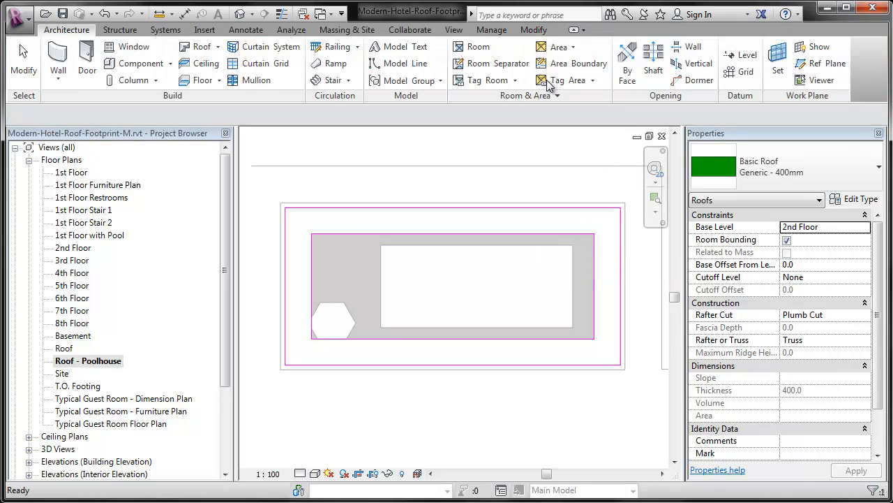
# Set the new pool building roof's base offset from level to -600.
pyautogui.click(607, 278)
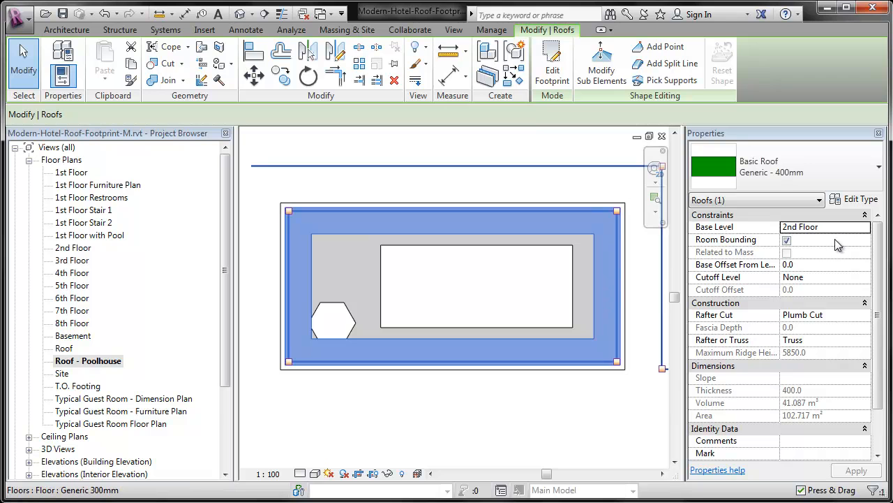
pyautogui.click(822, 265)
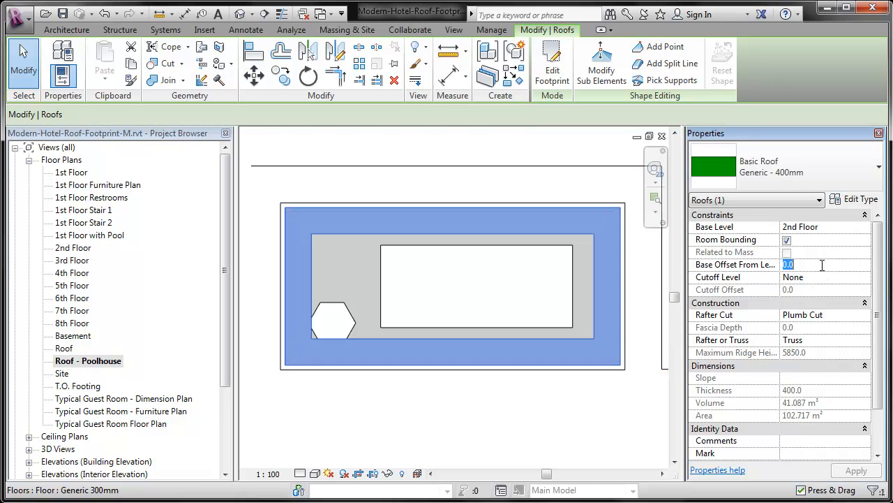
pyautogui.write('-600')
pyautogui.press('Return')
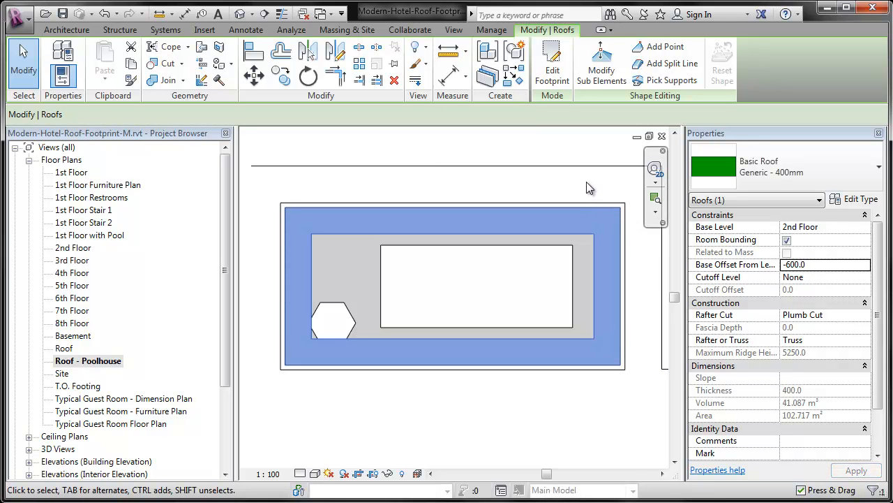
pyautogui.click(590, 187)
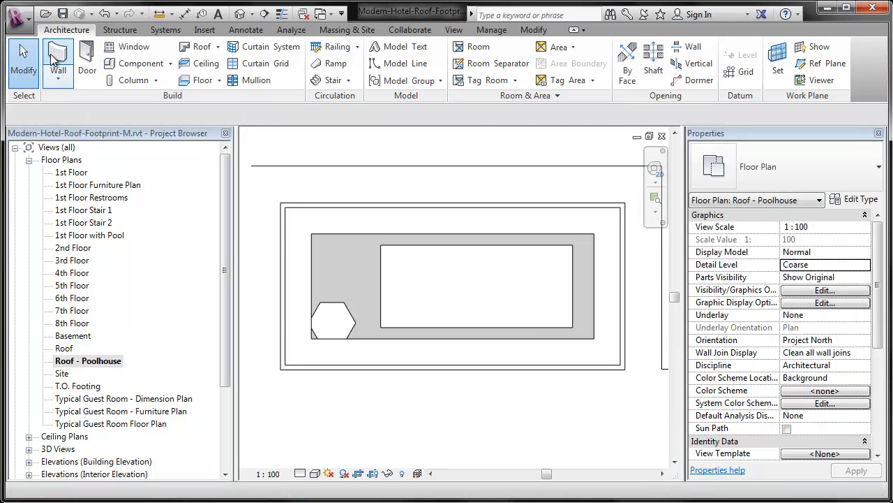
# Start a new wall of type Exterior - EIFS on Mtl. Stud with its location line at Finish Face: Exterior.
pyautogui.click(57, 59)
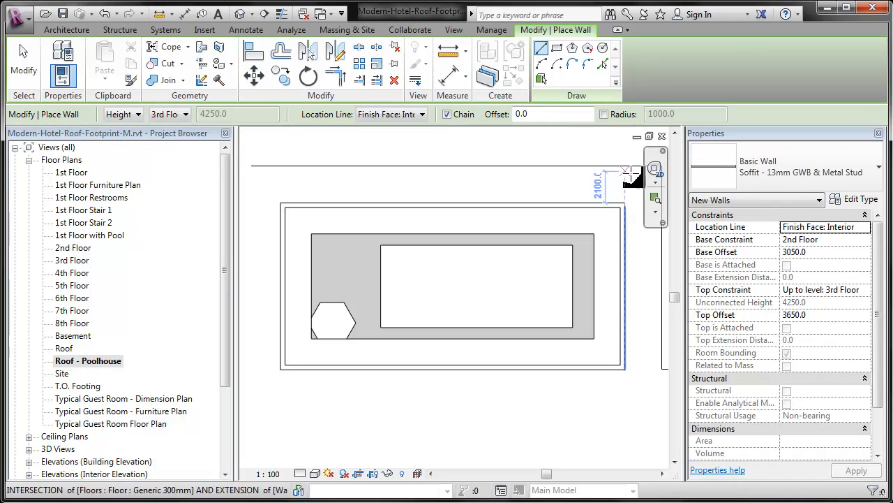
pyautogui.click(804, 177)
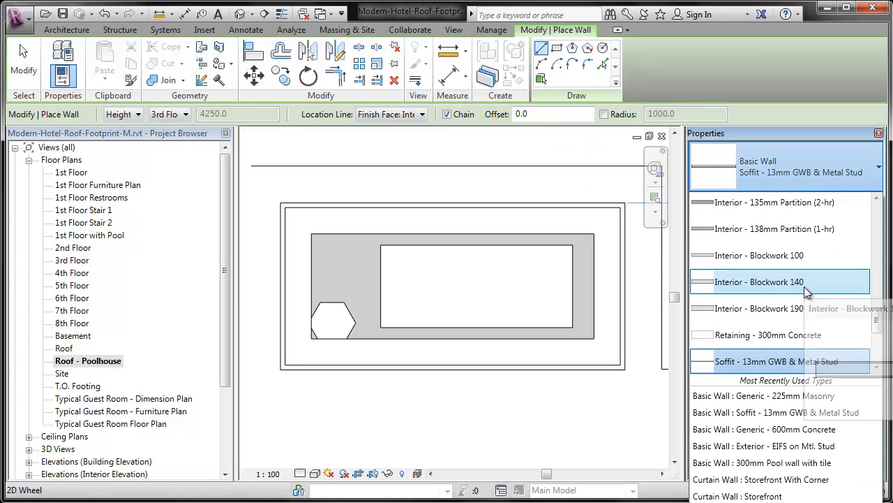
pyautogui.scroll(5, 807, 292)
pyautogui.scroll(3, 806, 292)
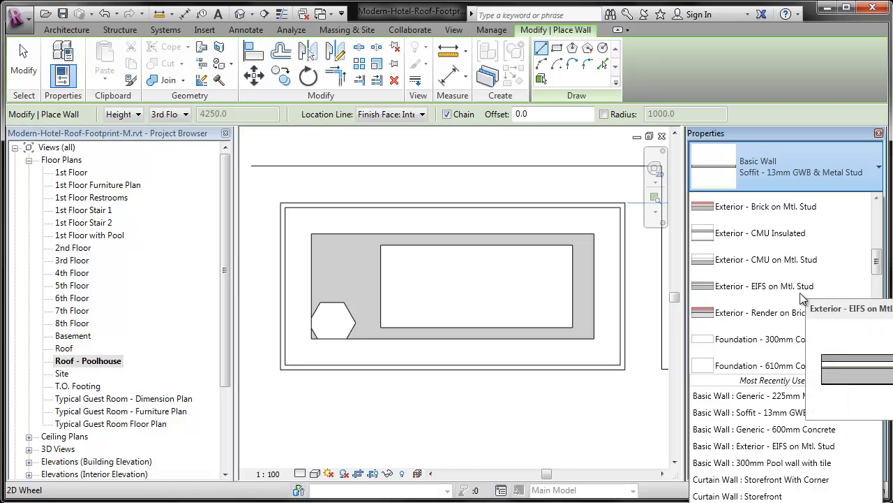
pyautogui.click(802, 289)
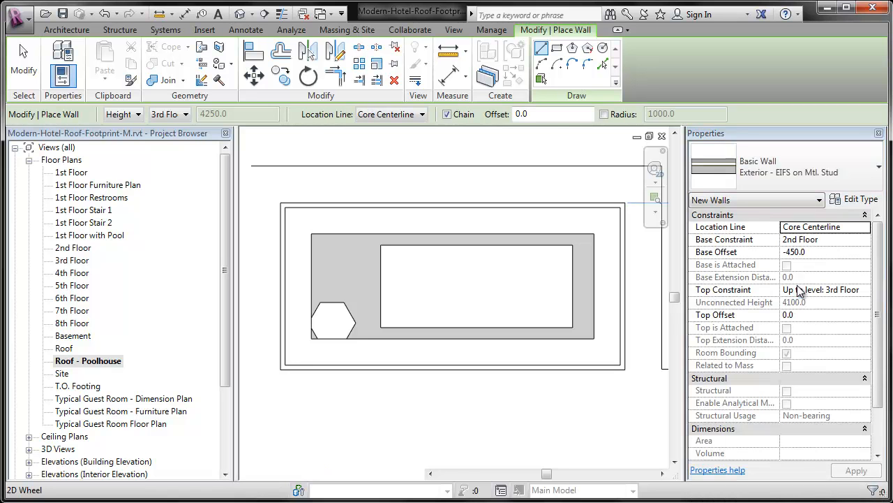
pyautogui.click(865, 229)
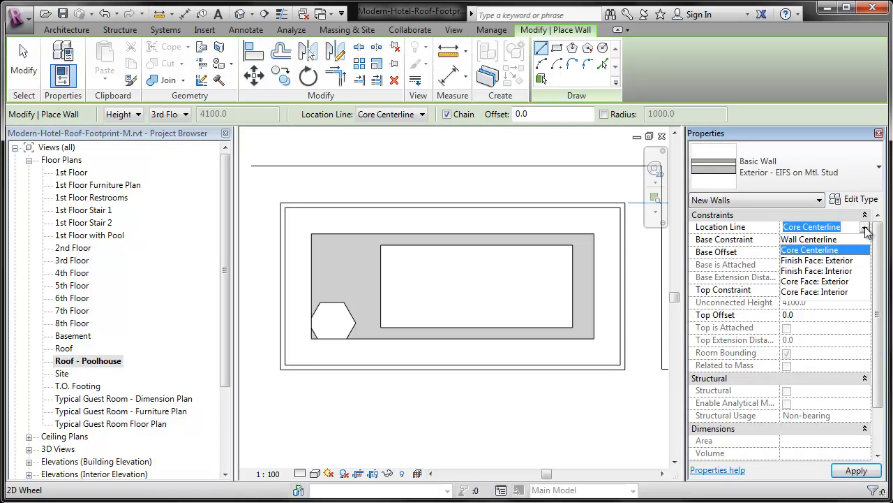
pyautogui.click(853, 260)
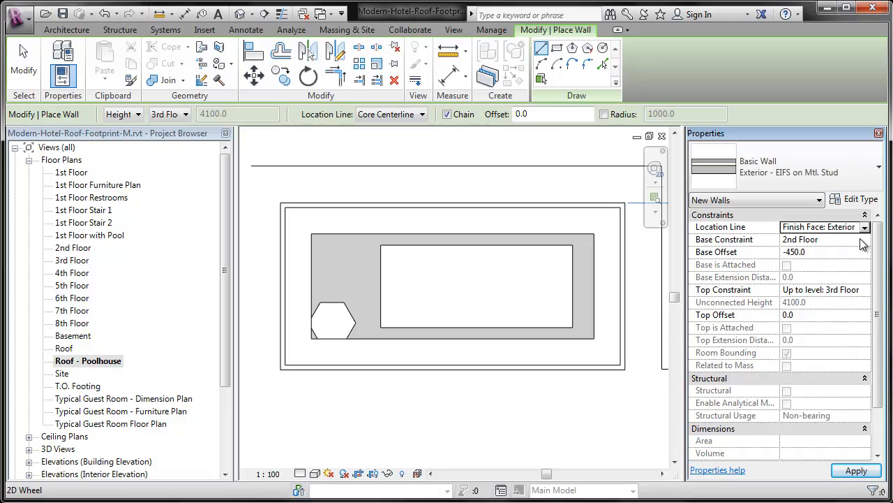
# Set the new wall's base offset to -300, its top constraint to Unconnected and its unconnected height to 300.
pyautogui.click(853, 252)
pyautogui.write('-30')
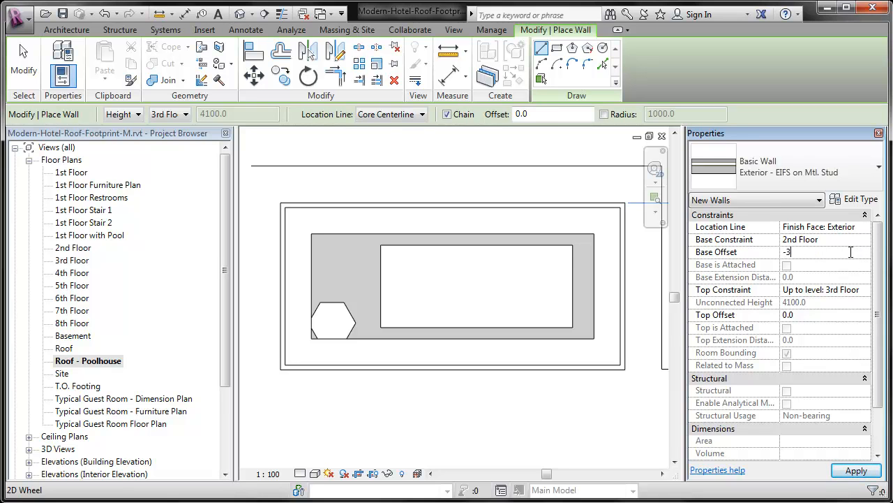
pyautogui.click(866, 292)
pyautogui.click(865, 290)
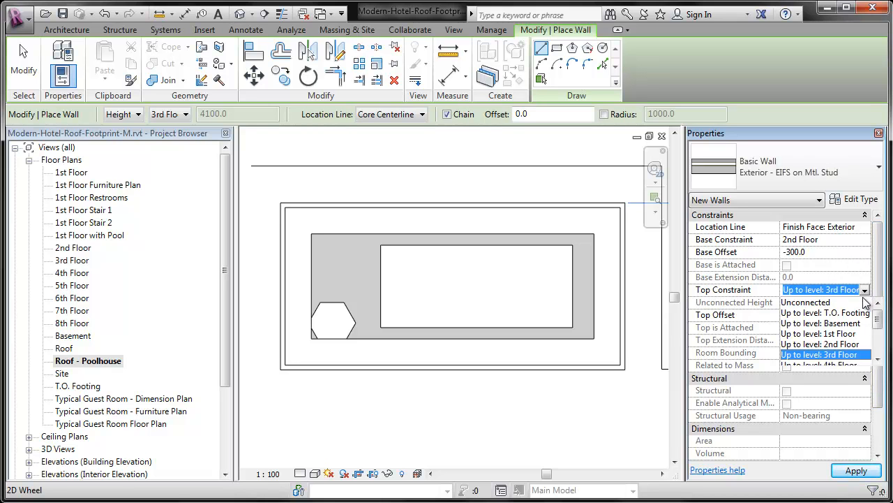
pyautogui.click(863, 303)
pyautogui.click(857, 302)
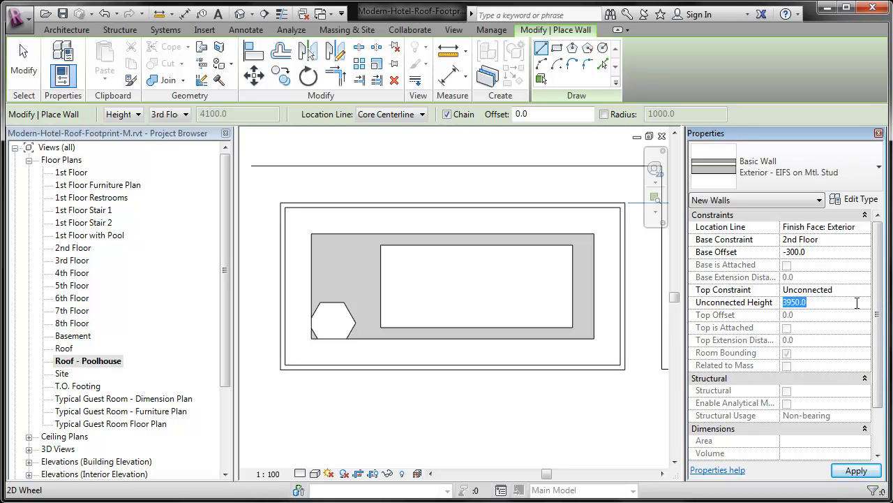
pyautogui.write('30')
pyautogui.press('Return')
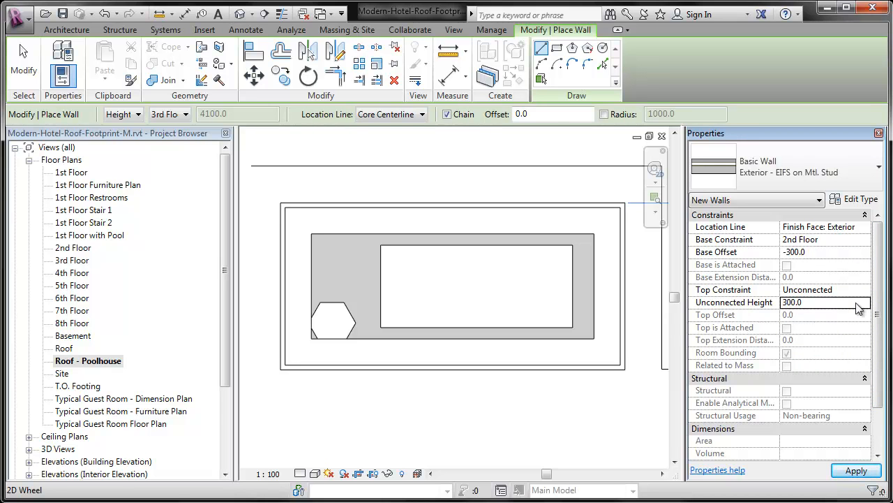
# Draw four chained walls around the edges of the grey rectangle at the pool roof's opening and end the wall command.
pyautogui.moveTo(498, 397); pyautogui.dragTo(490, 404, button='middle')
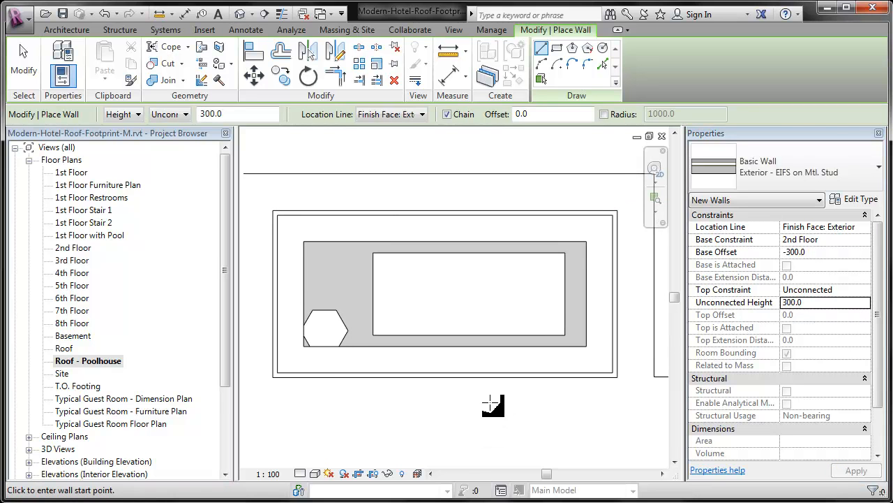
pyautogui.click(304, 242)
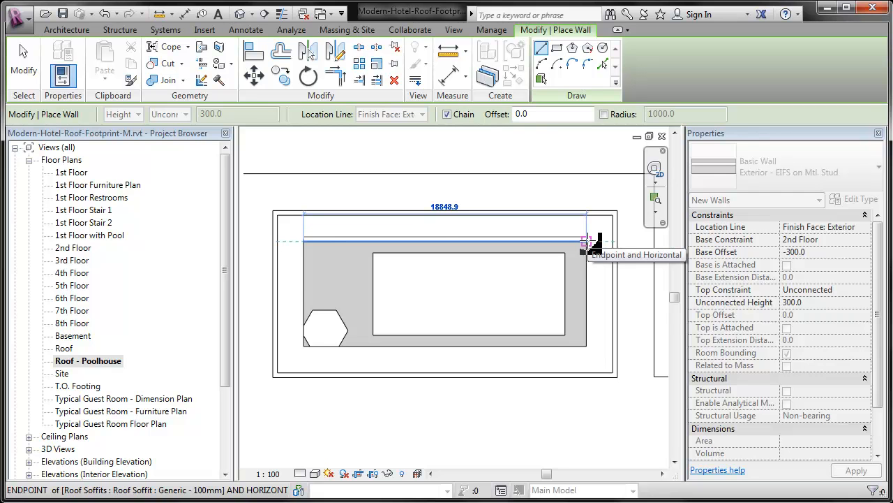
pyautogui.click(587, 243)
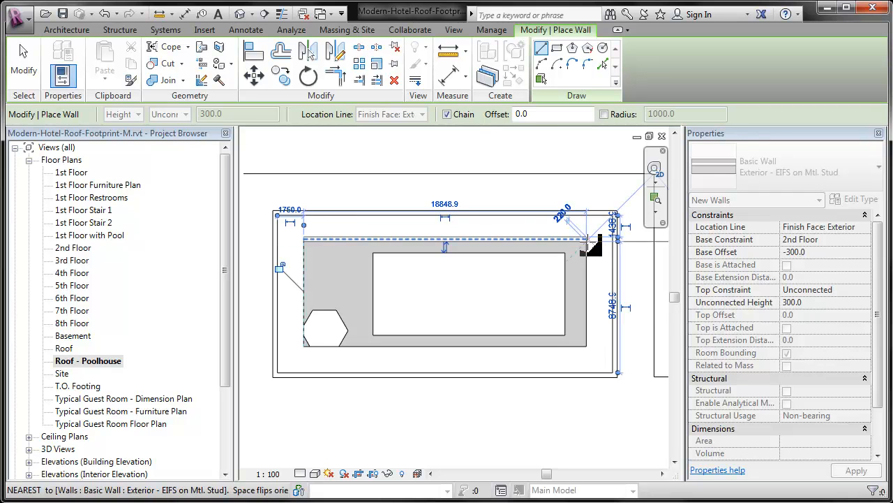
pyautogui.click(587, 345)
pyautogui.click(303, 346)
pyautogui.click(306, 242)
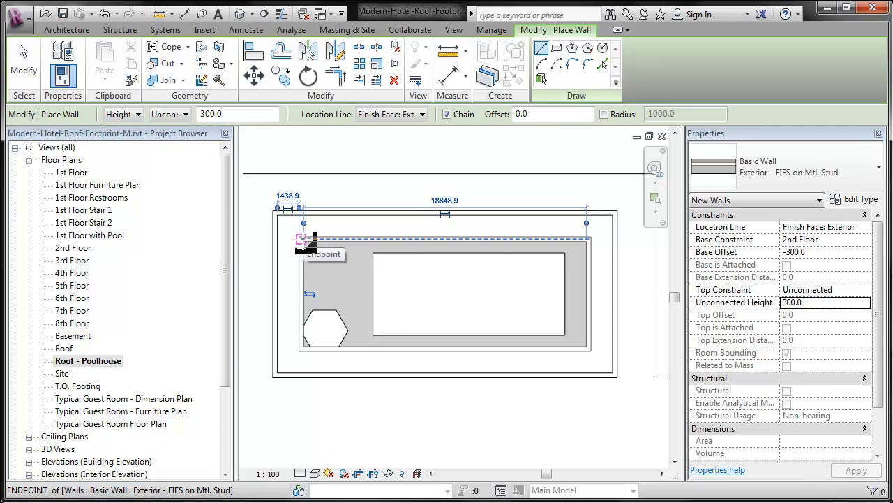
pyautogui.press('Escape')
pyautogui.press('Escape')
pyautogui.click(326, 241)
pyautogui.press('Escape')
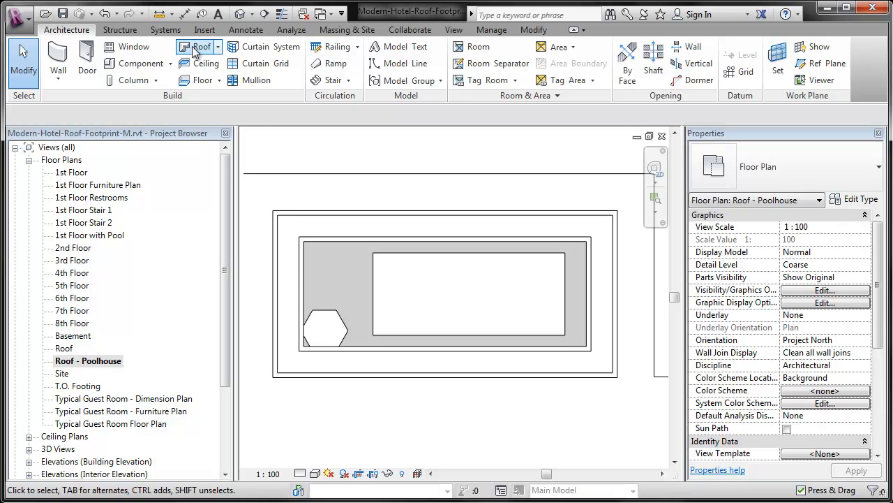
# Create a flat footprint roof from the four new walls around the opening, without attaching the walls to it.
pyautogui.click(217, 46)
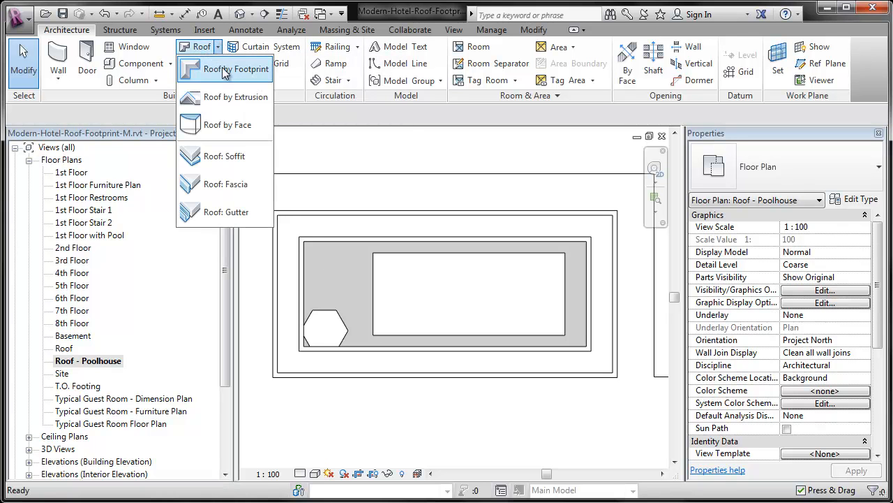
pyautogui.click(224, 70)
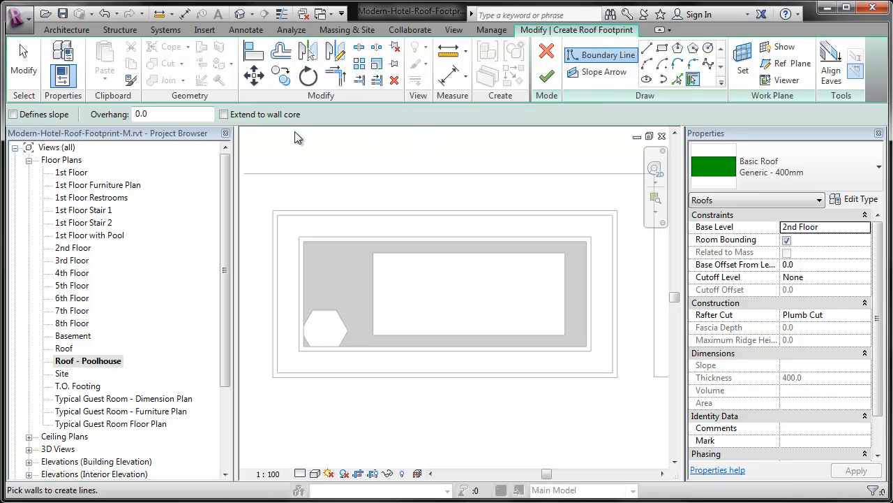
pyautogui.click(333, 239)
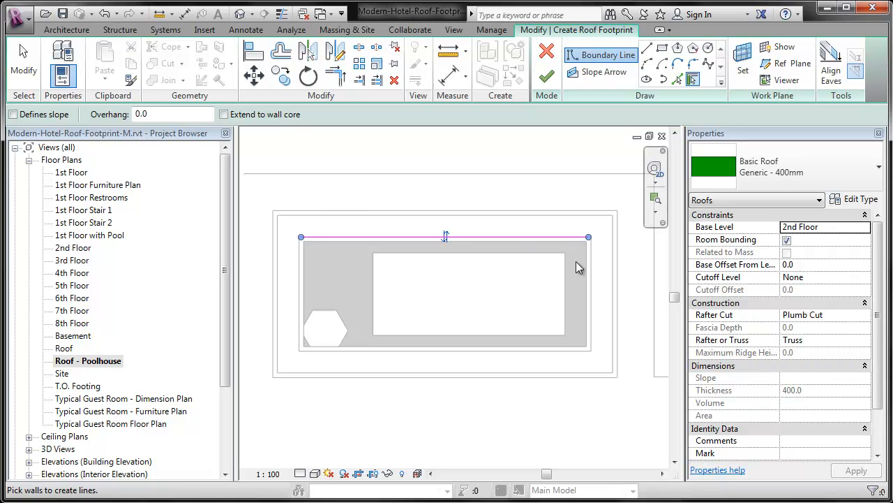
pyautogui.click(590, 269)
pyautogui.click(534, 347)
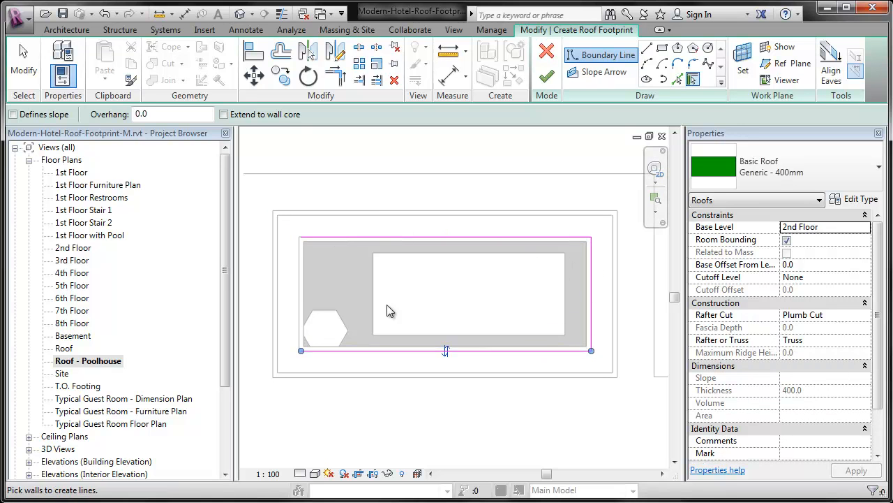
pyautogui.click(299, 282)
pyautogui.click(375, 195)
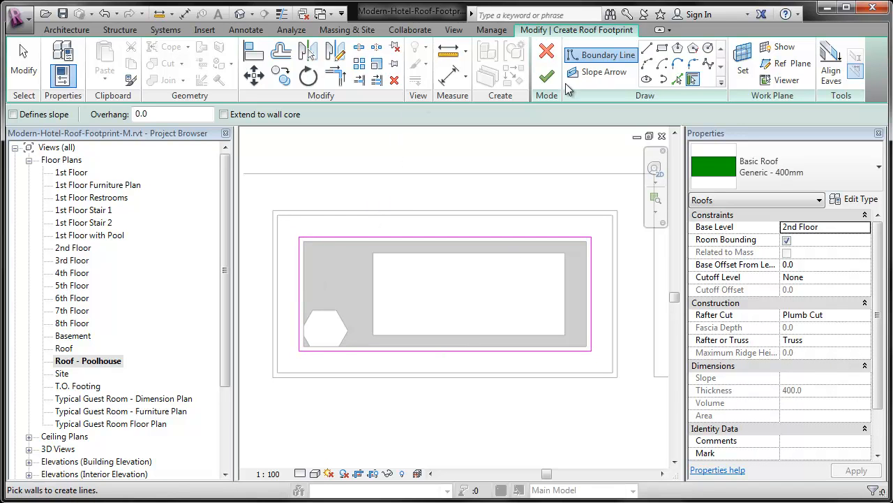
pyautogui.click(546, 76)
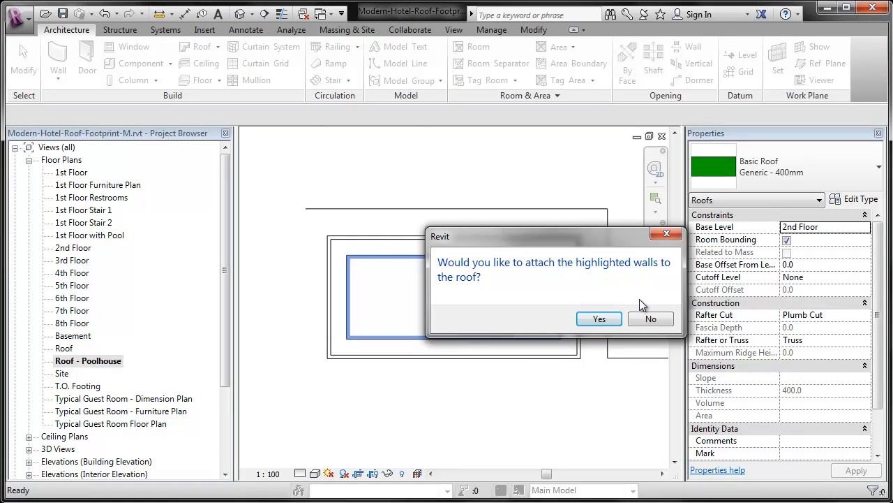
pyautogui.click(654, 320)
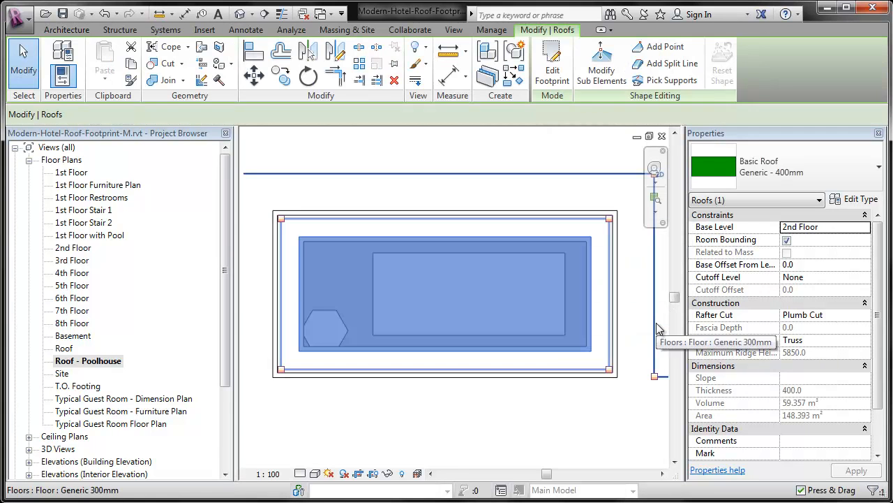
# Change the flat roof's type to Sloped Glazing Pool Roof and set its Grid 1 justification to Center.
pyautogui.click(750, 168)
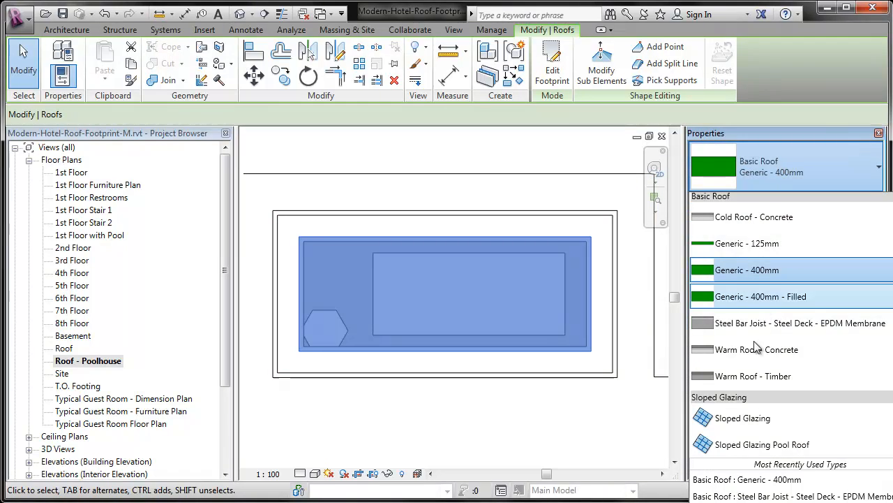
pyautogui.click(767, 445)
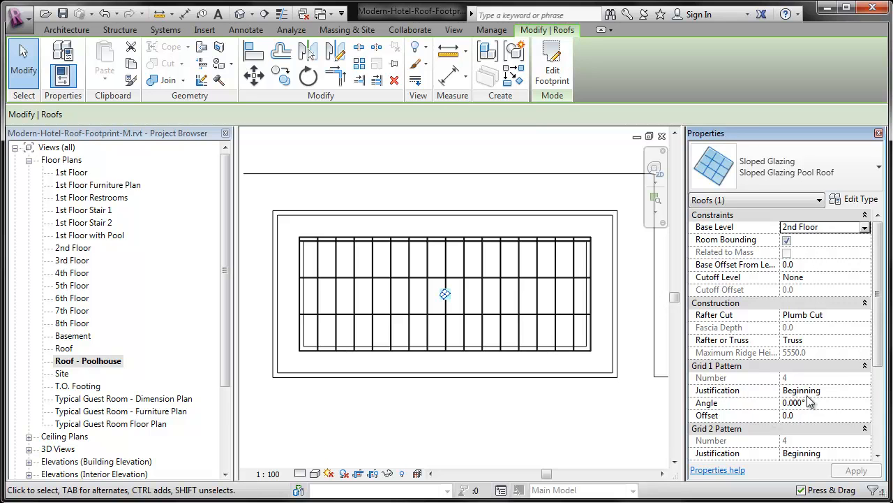
pyautogui.click(796, 390)
pyautogui.click(865, 391)
pyautogui.click(822, 425)
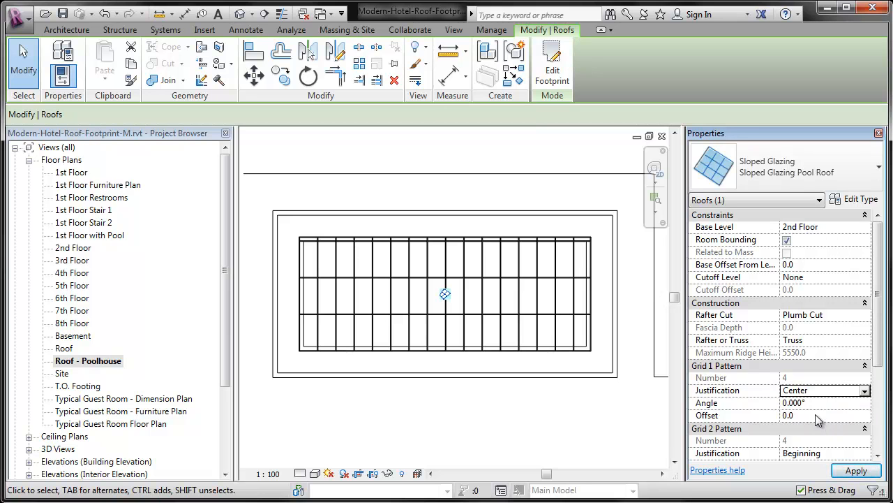
pyautogui.click(841, 472)
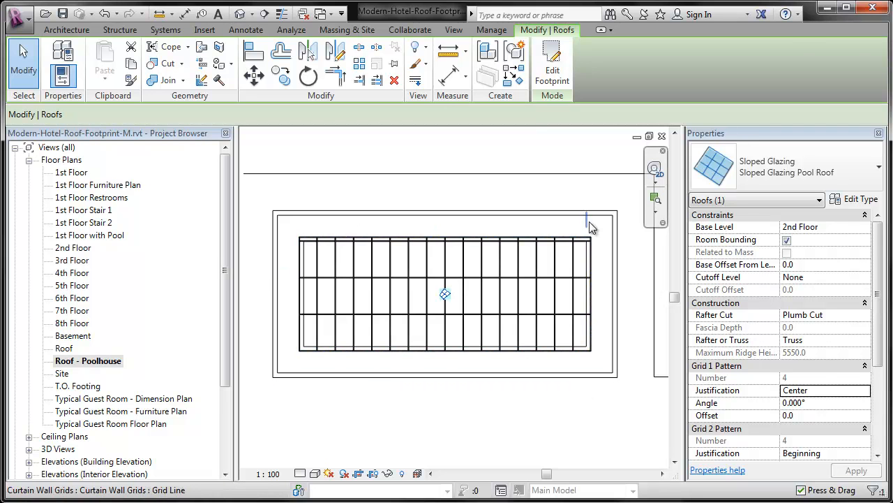
# Undo the flat glazed roof and its boundary lines back to the empty footprint sketch.
pyautogui.click(582, 184)
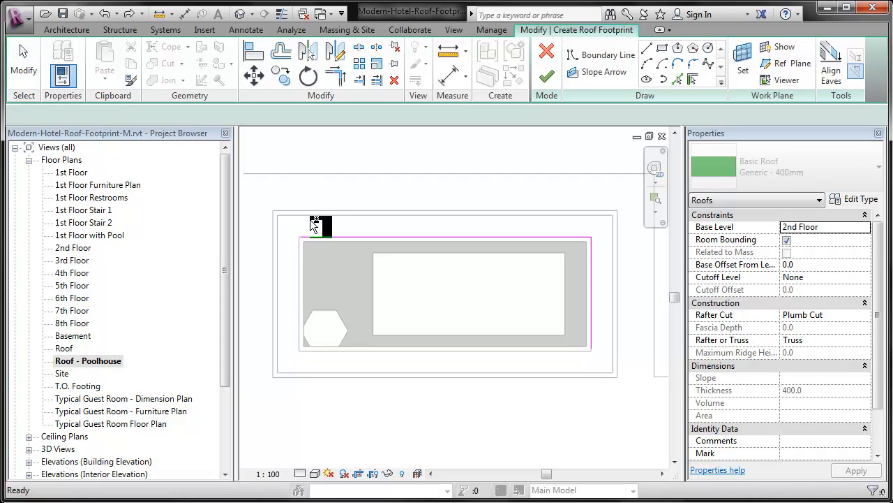
pyautogui.hotkey('ctrl', 'z')
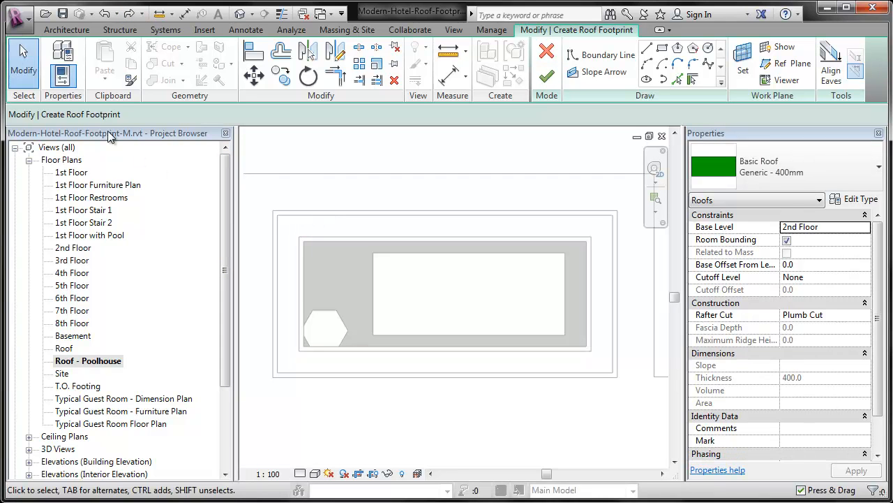
# Pick the four walls around the opening as slope-defining roof boundaries and finish the footprint without attaching the walls.
pyautogui.click(693, 79)
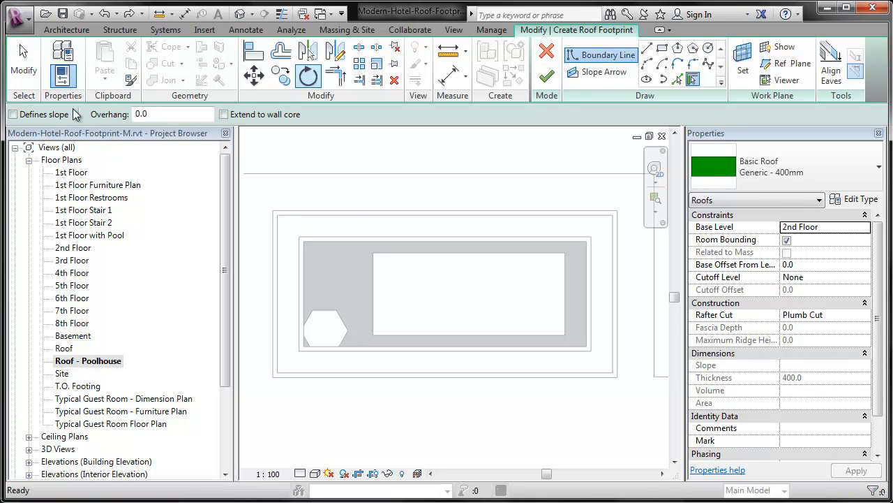
pyautogui.click(47, 115)
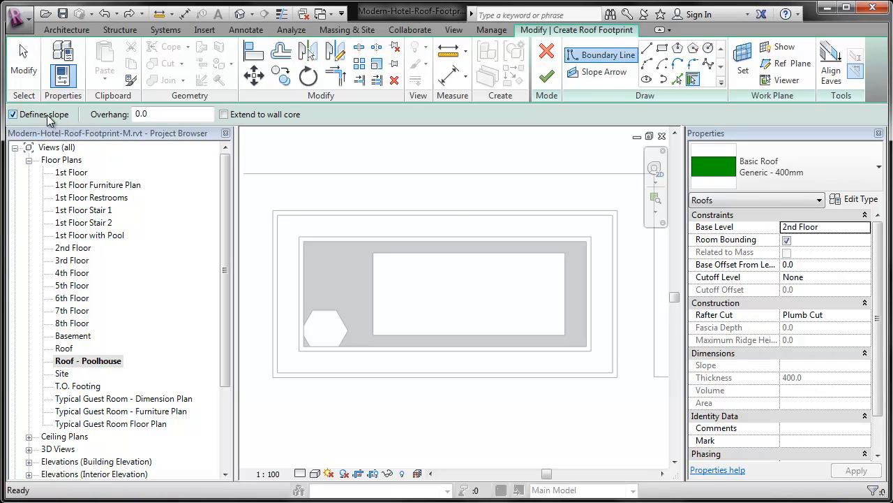
pyautogui.click(455, 241)
pyautogui.click(592, 260)
pyautogui.click(524, 353)
pyautogui.click(298, 279)
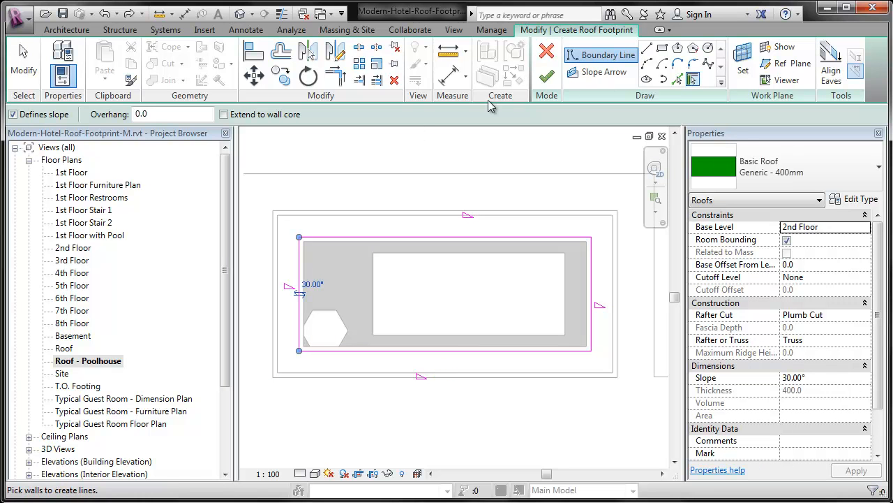
pyautogui.click(546, 75)
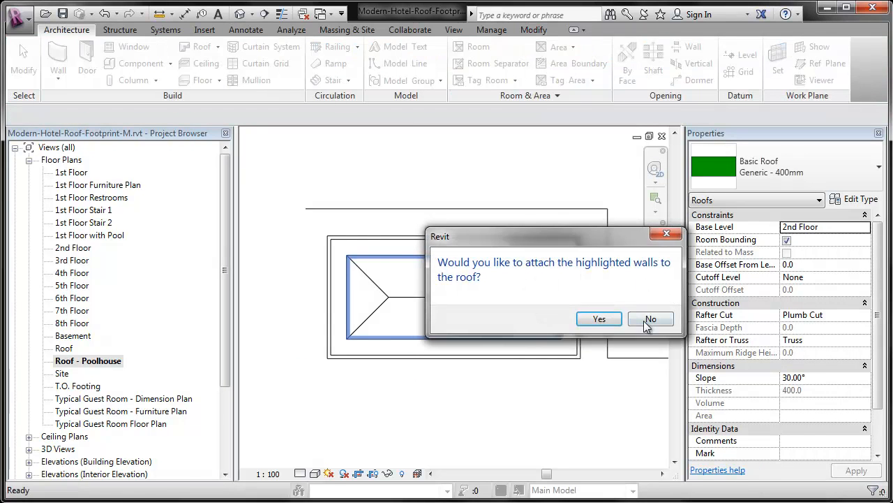
pyautogui.click(645, 319)
# Change the new sloped roof's type to Sloped Glazing Pool Roof.
pyautogui.click(840, 173)
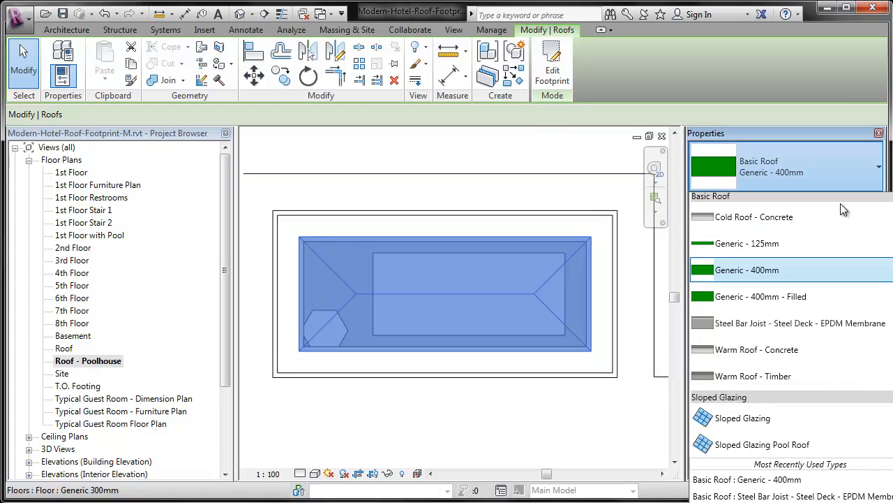
pyautogui.click(803, 444)
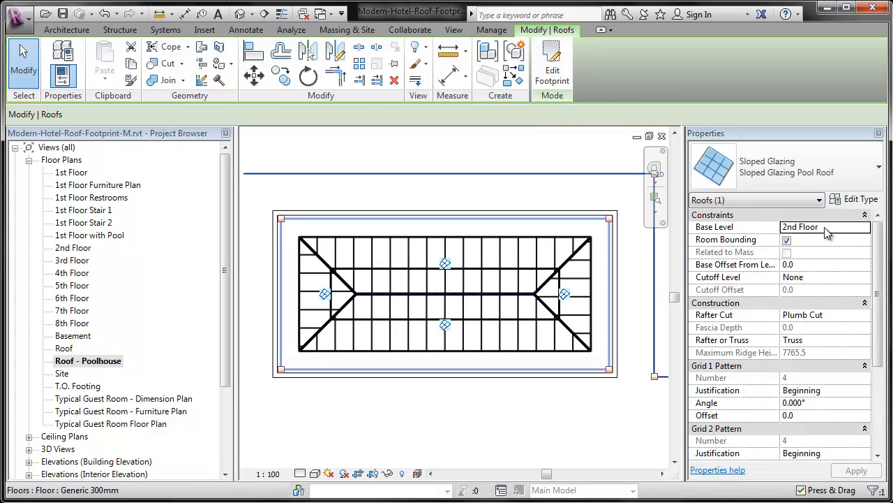
pyautogui.moveTo(878, 281); pyautogui.dragTo(879, 327)
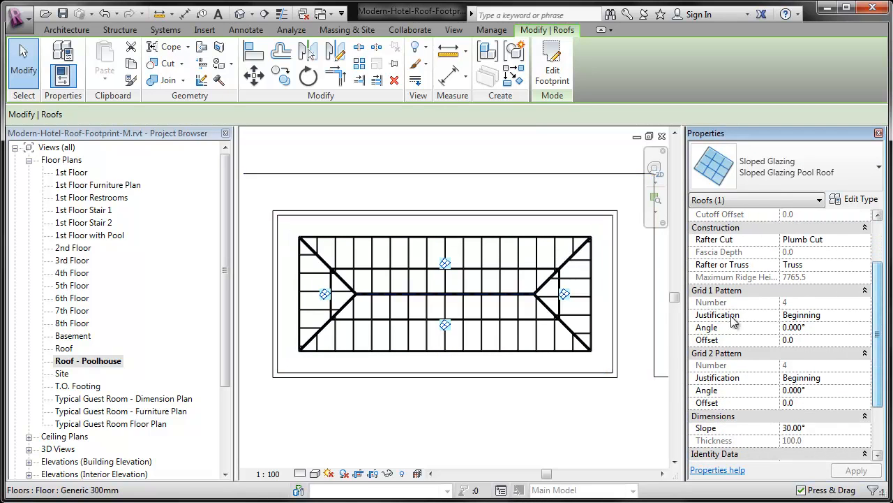
# Set the sloped glazing roof's Grid 1 justification to Center and apply it.
pyautogui.click(866, 315)
pyautogui.click(837, 348)
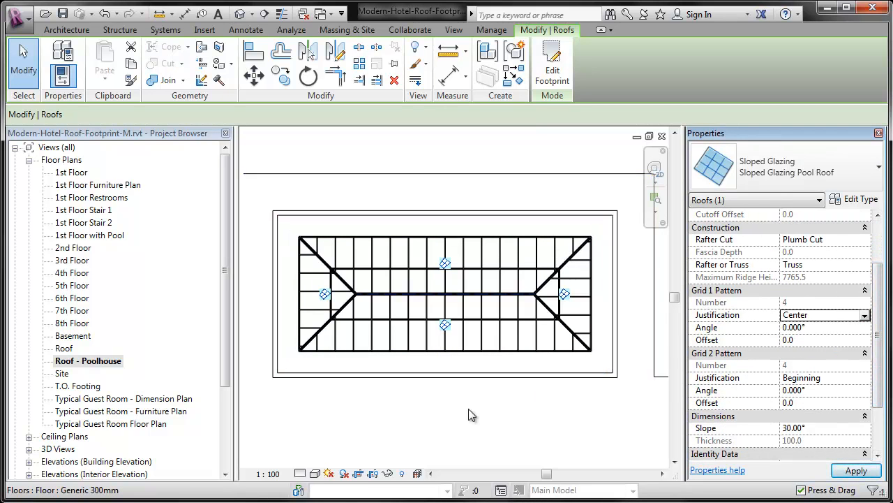
pyautogui.click(857, 470)
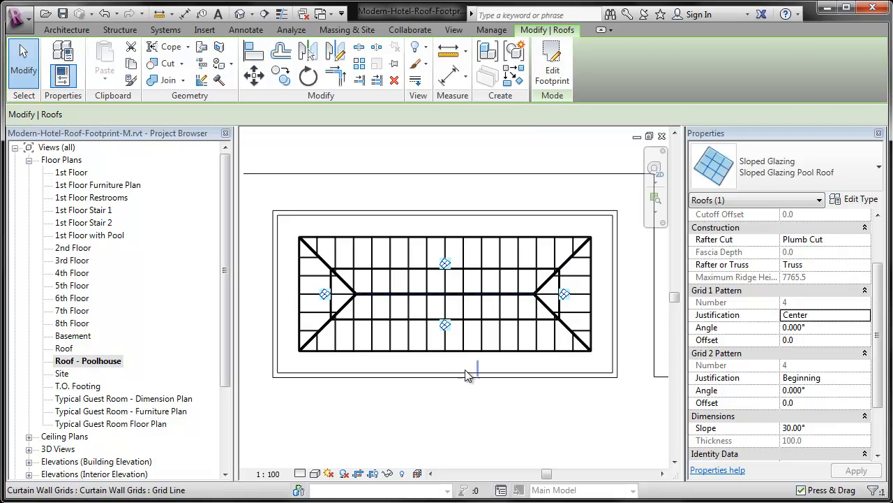
pyautogui.click(421, 408)
# Examine the glazed pool roof in the 3D view, including its mullions, hip end and the corner above the opening walls.
pyautogui.click(265, 14)
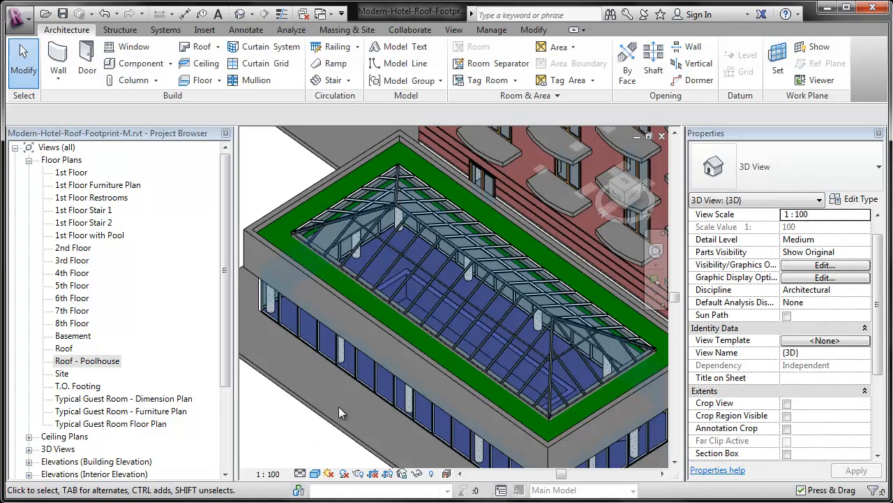
pyautogui.scroll(4, 650, 392)
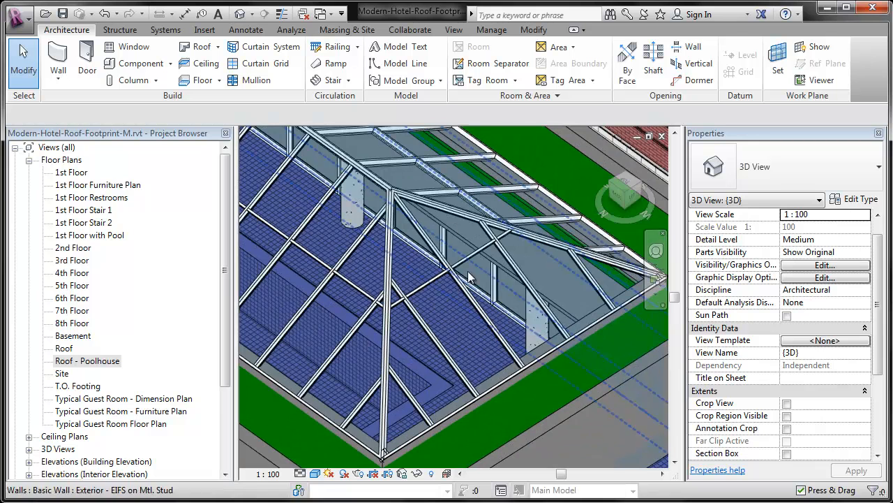
pyautogui.scroll(-4, 645, 393)
pyautogui.scroll(5, 416, 349)
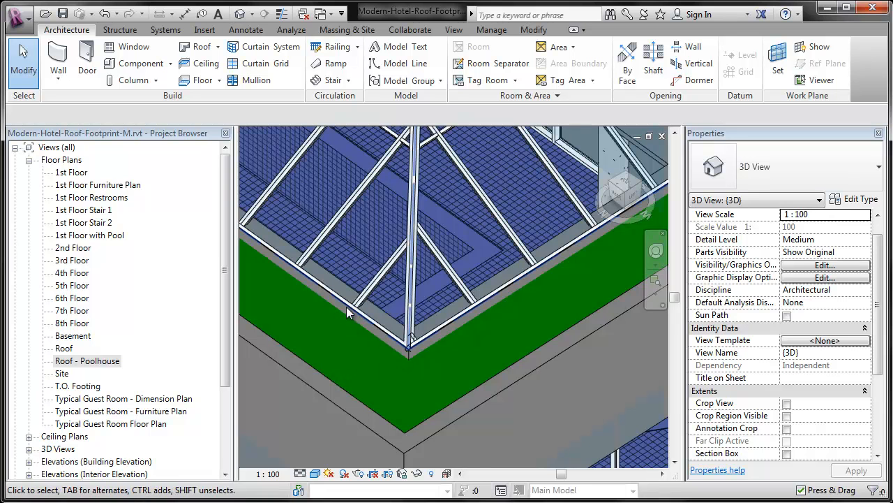
pyautogui.scroll(-5, 496, 349)
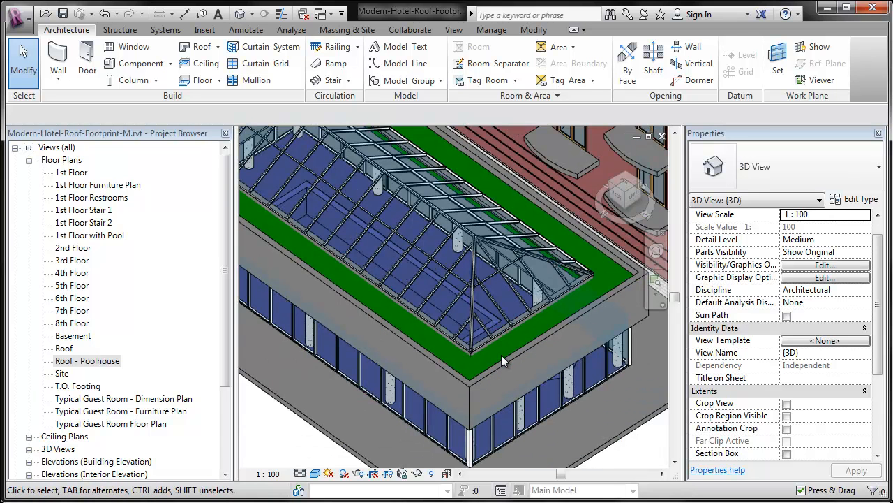